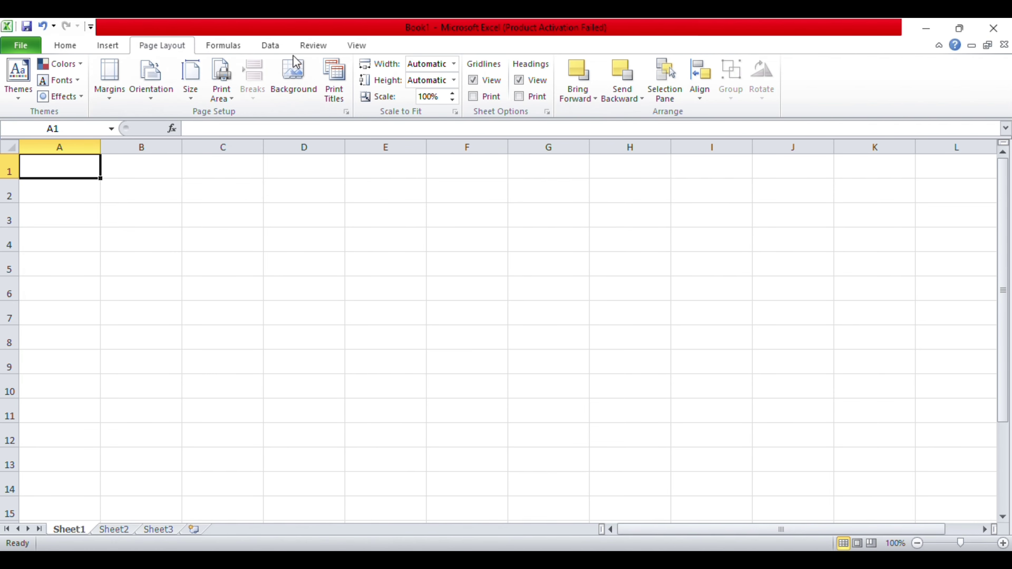
pyautogui.click(235, 45)
pyautogui.click(306, 47)
pyautogui.click(354, 47)
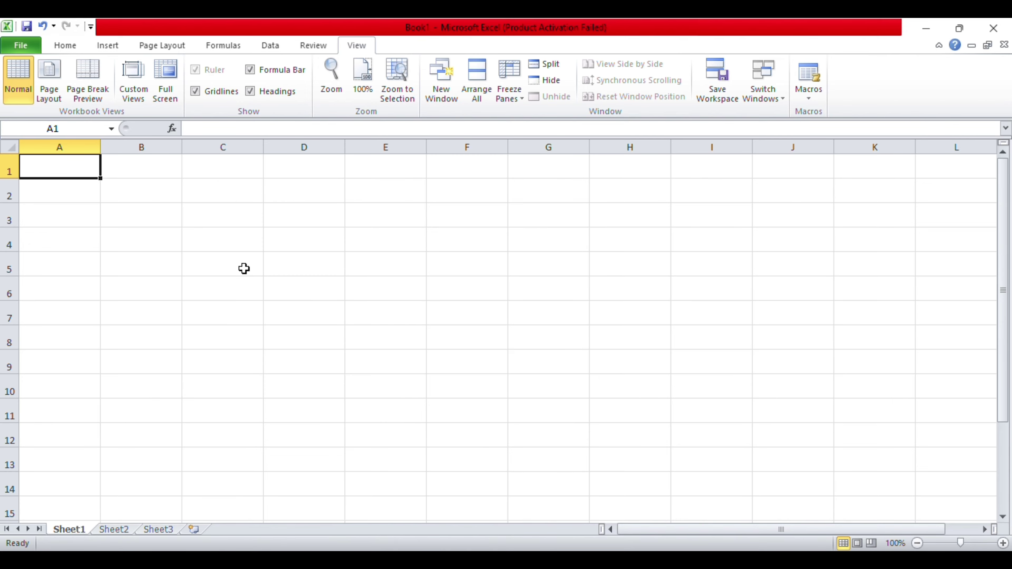
pyautogui.click(296, 307)
pyautogui.scroll(-7, 363, 297)
pyautogui.scroll(7, 363, 300)
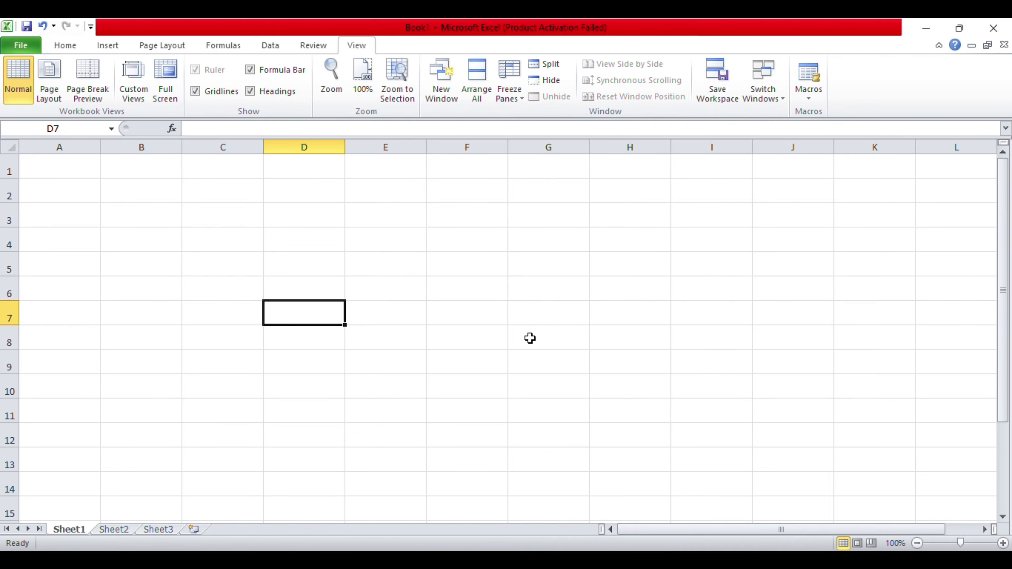
# Step: Examine the pictures placed on Sheet3, from the round logo down to the course banner
pyautogui.click(167, 529)
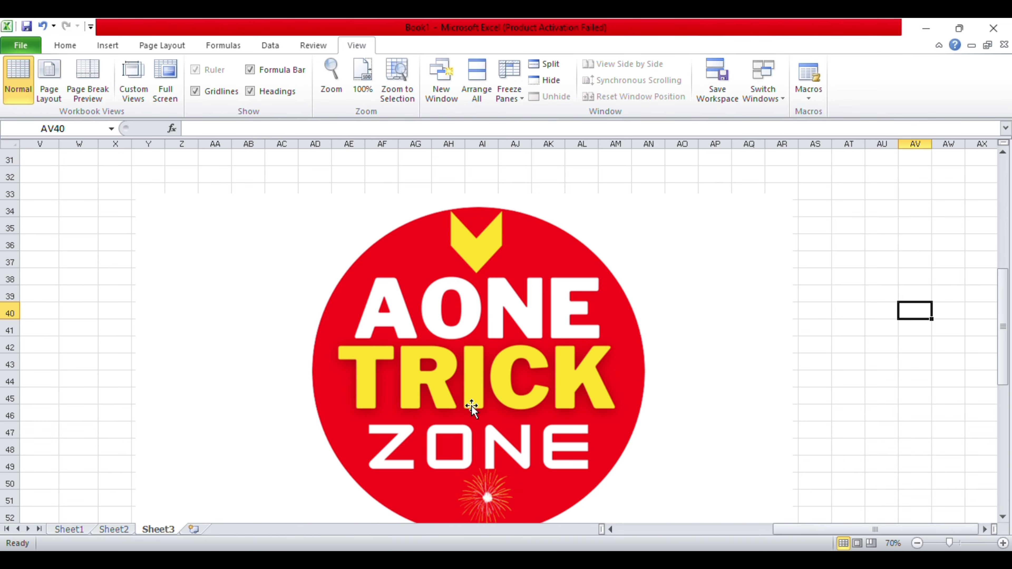
pyautogui.scroll(-1, 470, 403)
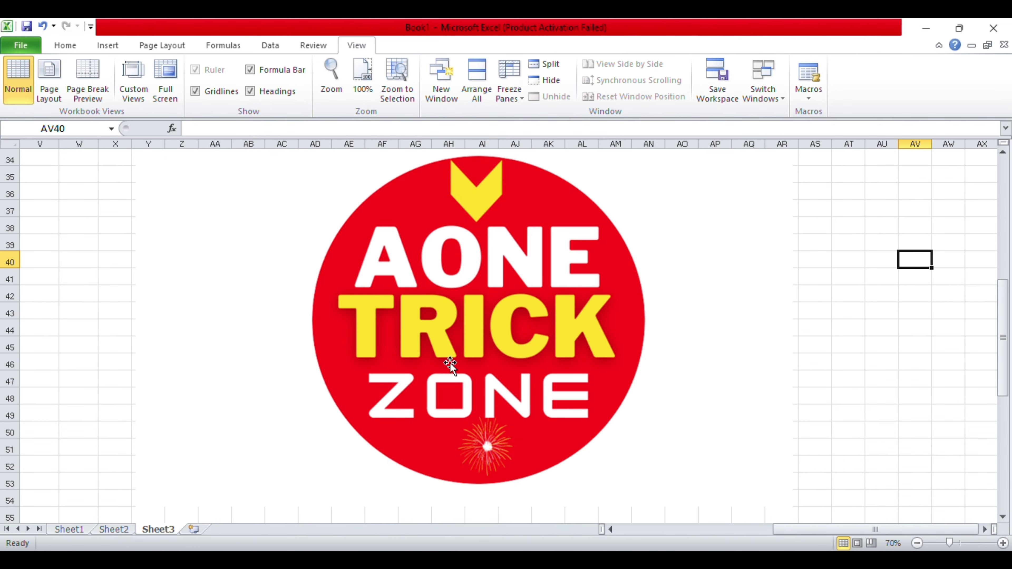
pyautogui.scroll(-7, 449, 362)
pyautogui.scroll(-2, 453, 364)
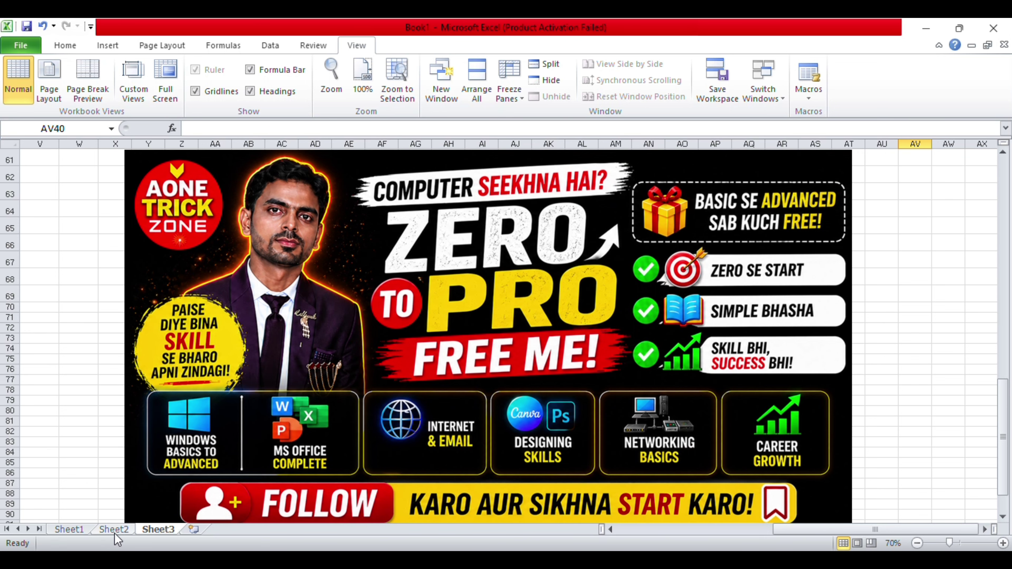
pyautogui.doubleClick(910, 36)
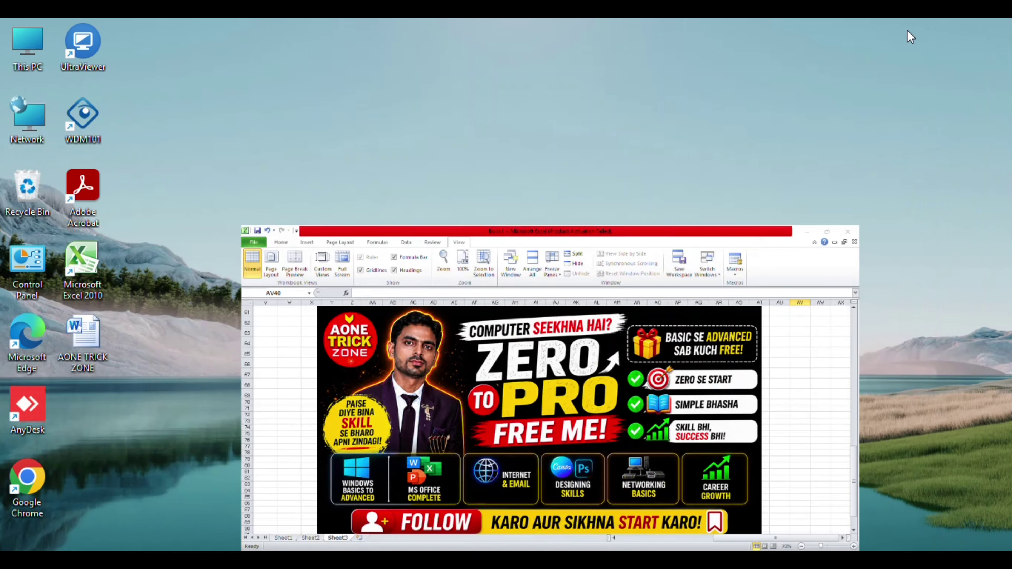
pyautogui.press('super+d')
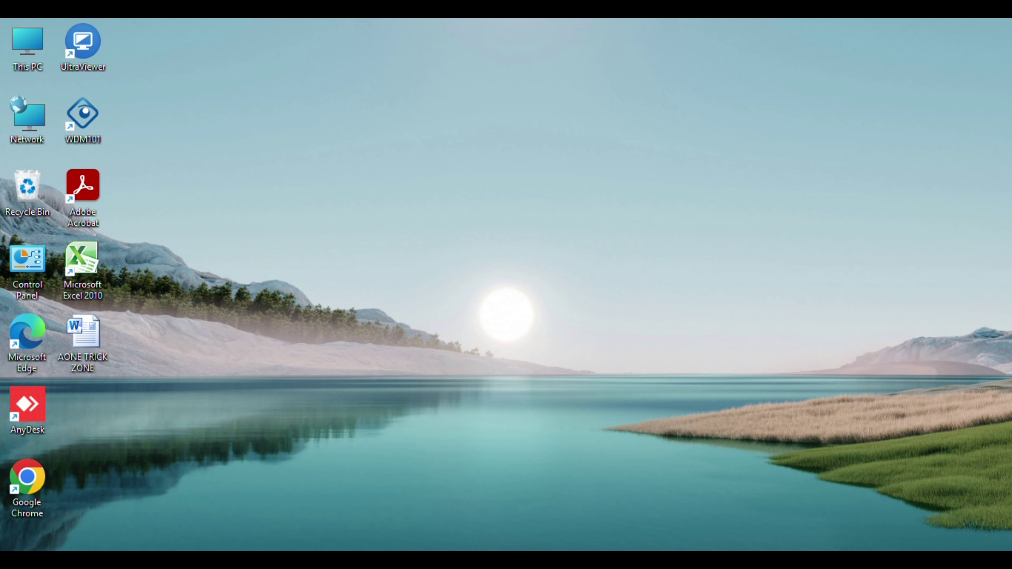
pyautogui.press('super+d')
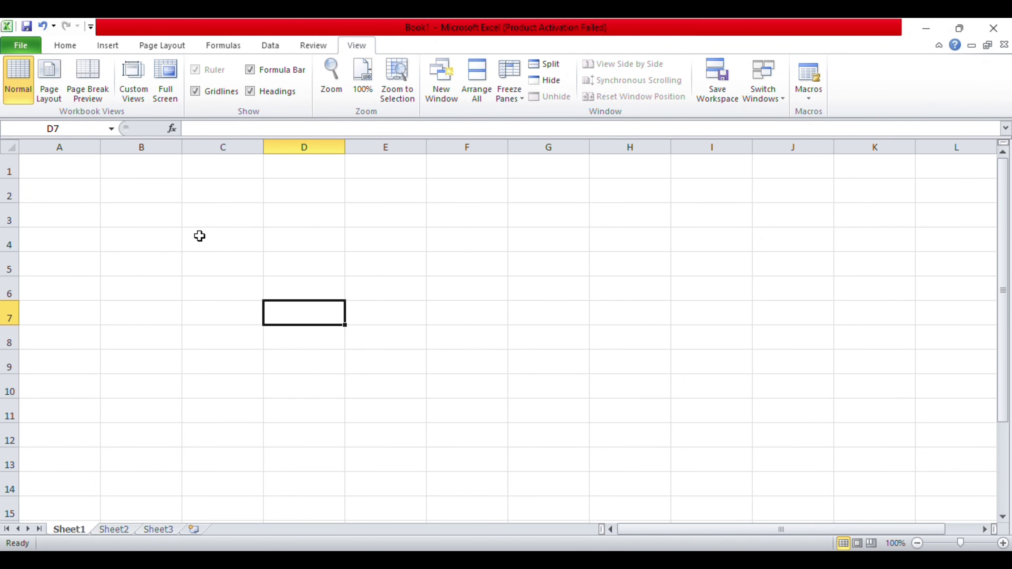
# Step: Select the block A2:H15 and the cells A3:A11 on Sheet1, finishing with single cells A5 and G5
pyautogui.click(75, 44)
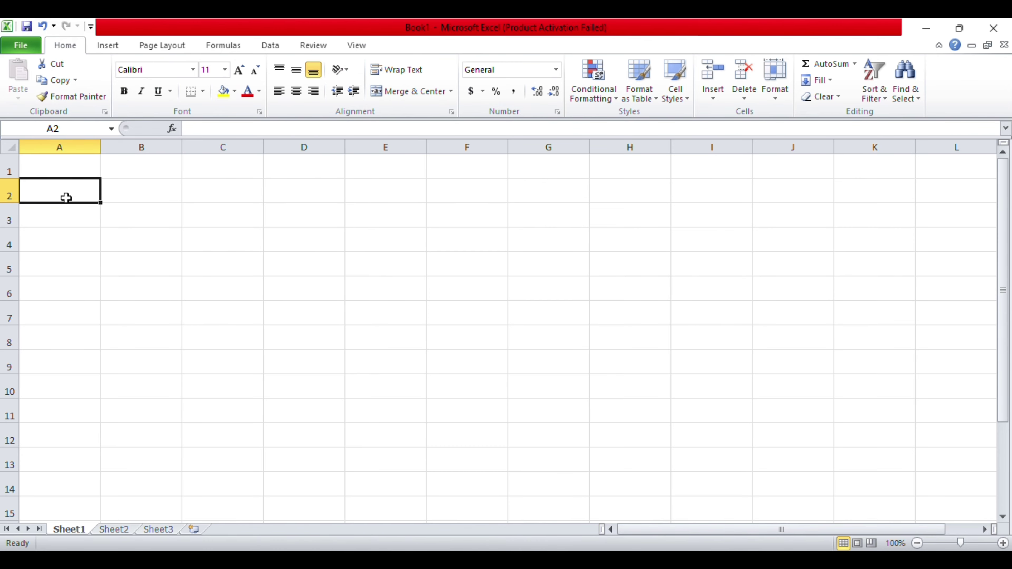
pyautogui.moveTo(65, 197); pyautogui.dragTo(605, 511)
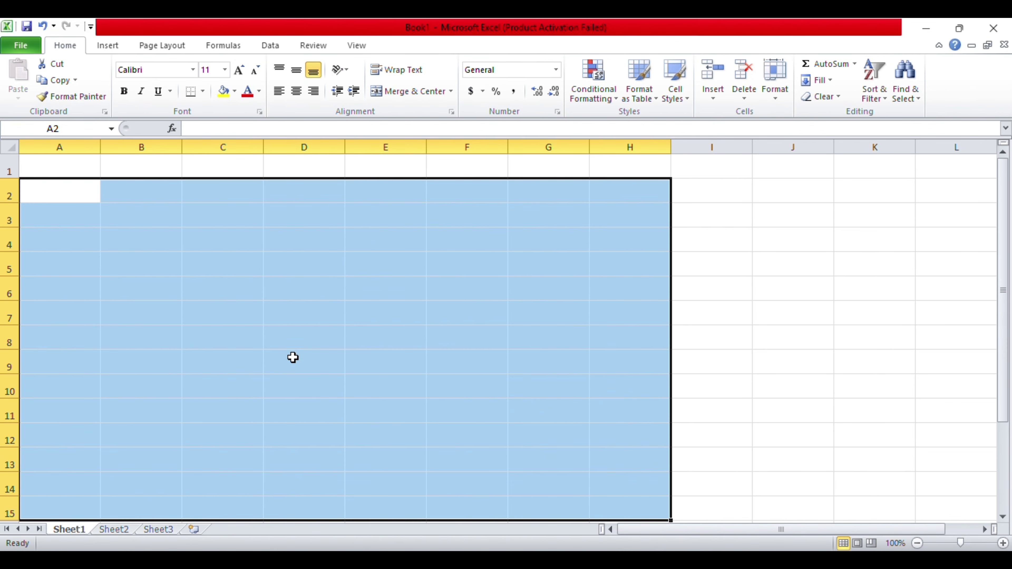
pyautogui.click(279, 307)
pyautogui.moveTo(73, 212); pyautogui.dragTo(27, 409)
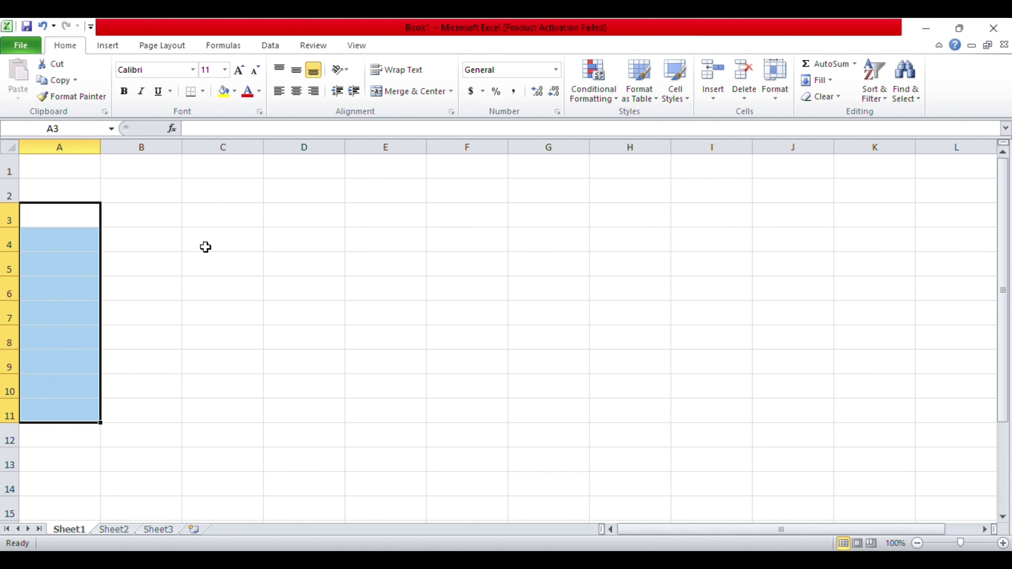
pyautogui.click(52, 257)
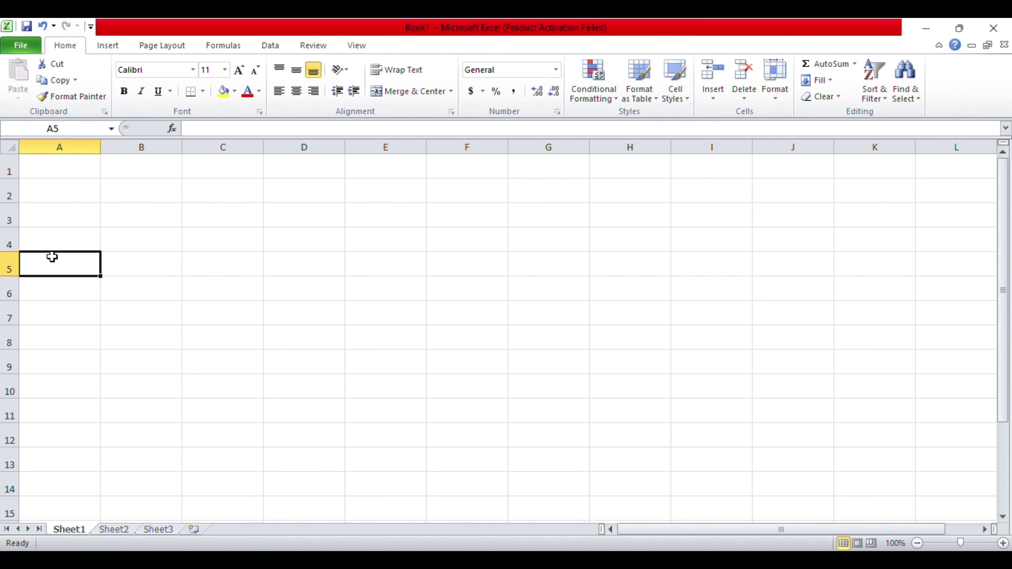
pyautogui.click(582, 262)
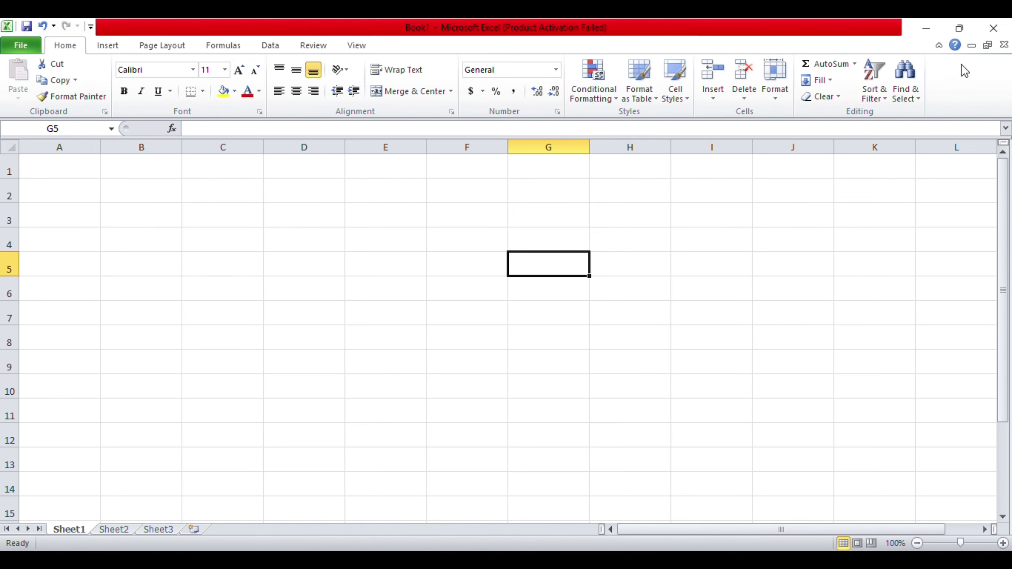
# Step: Locate Microsoft Excel 2010 on the desktop and in the Windows search, and return to the open workbook
pyautogui.click(928, 28)
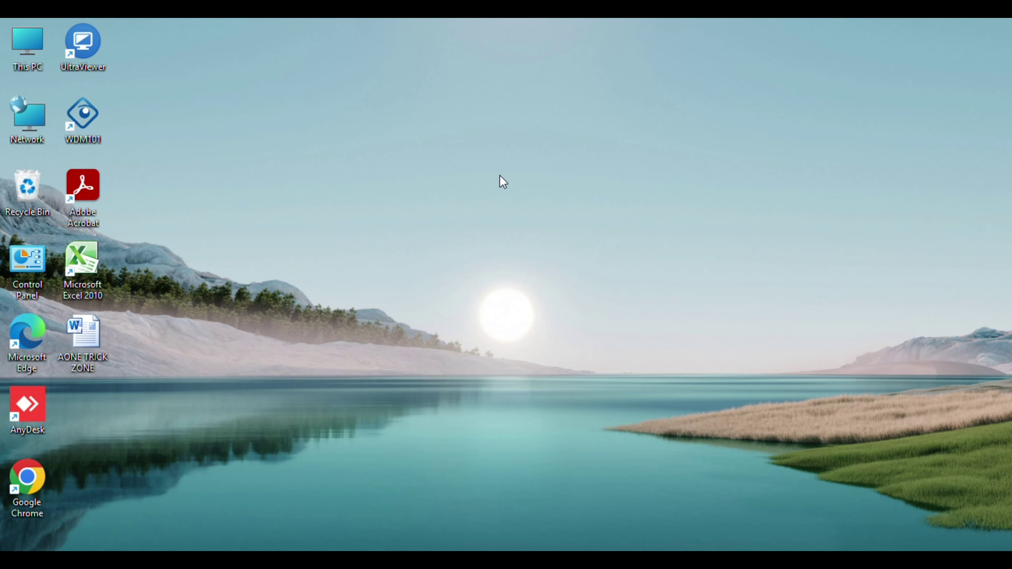
pyautogui.click(89, 269)
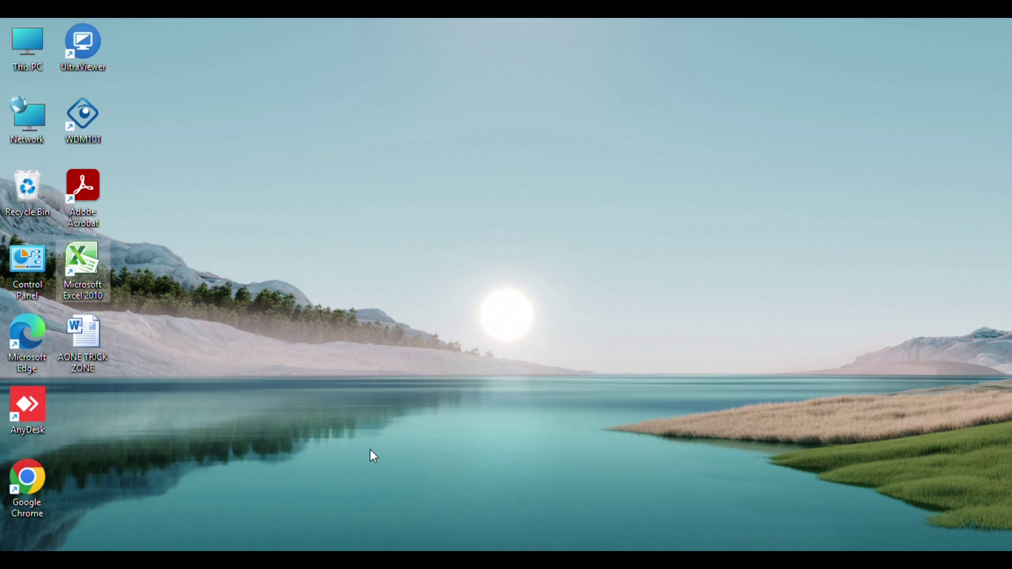
pyautogui.click(342, 561)
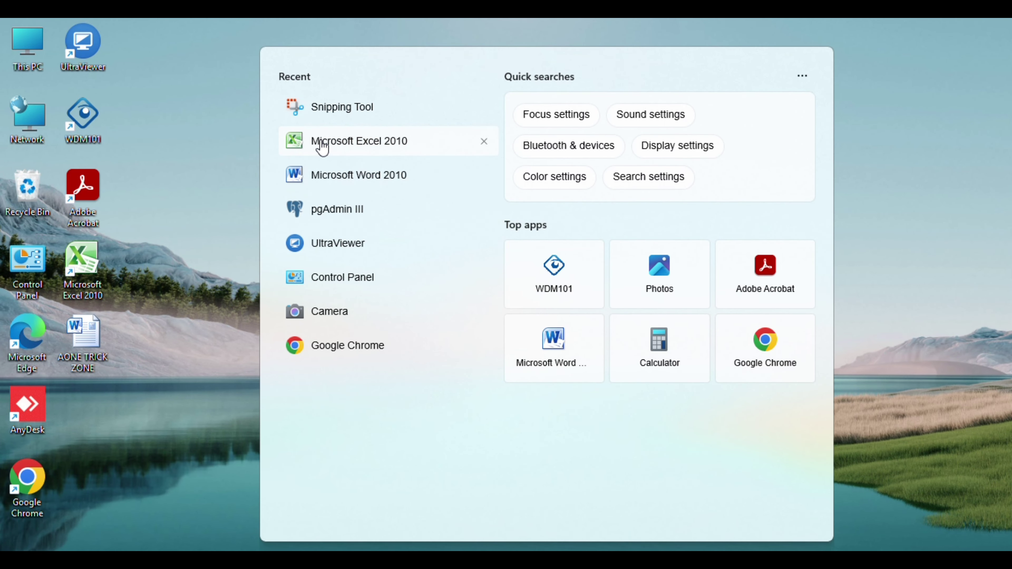
pyautogui.click(245, 494)
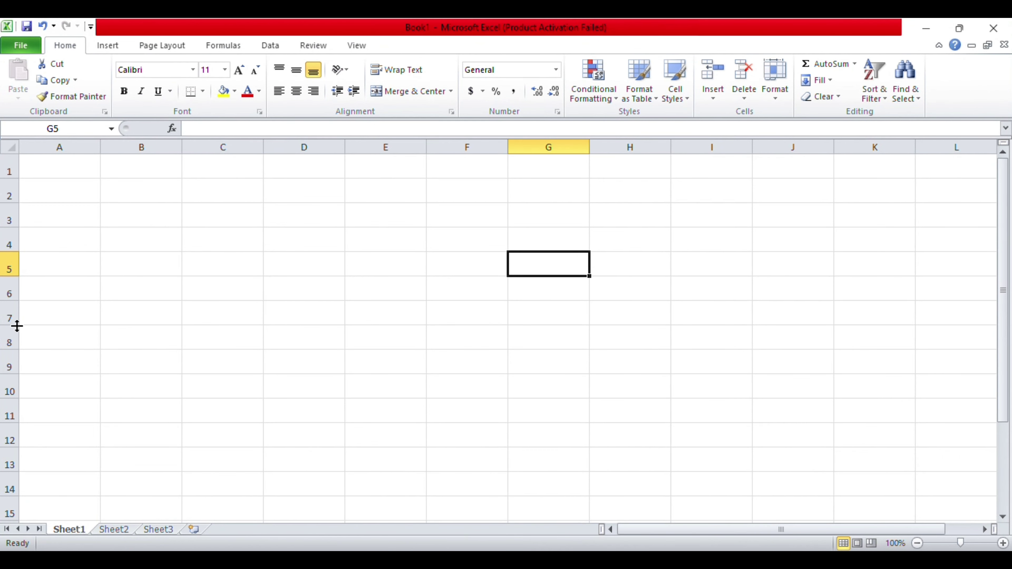
pyautogui.click(78, 238)
pyautogui.click(210, 258)
pyautogui.click(309, 238)
pyautogui.click(418, 242)
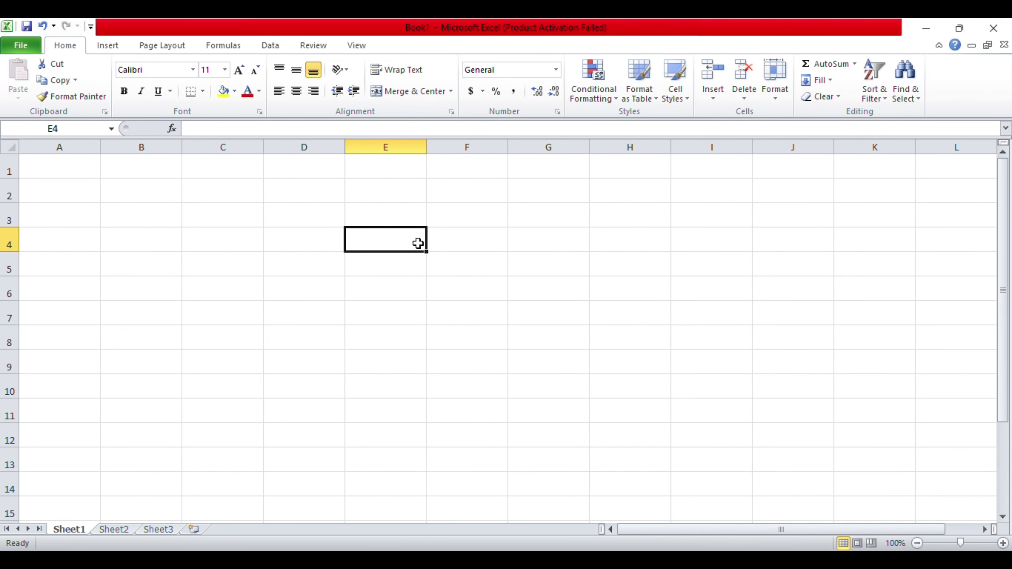
pyautogui.click(506, 275)
pyautogui.click(507, 239)
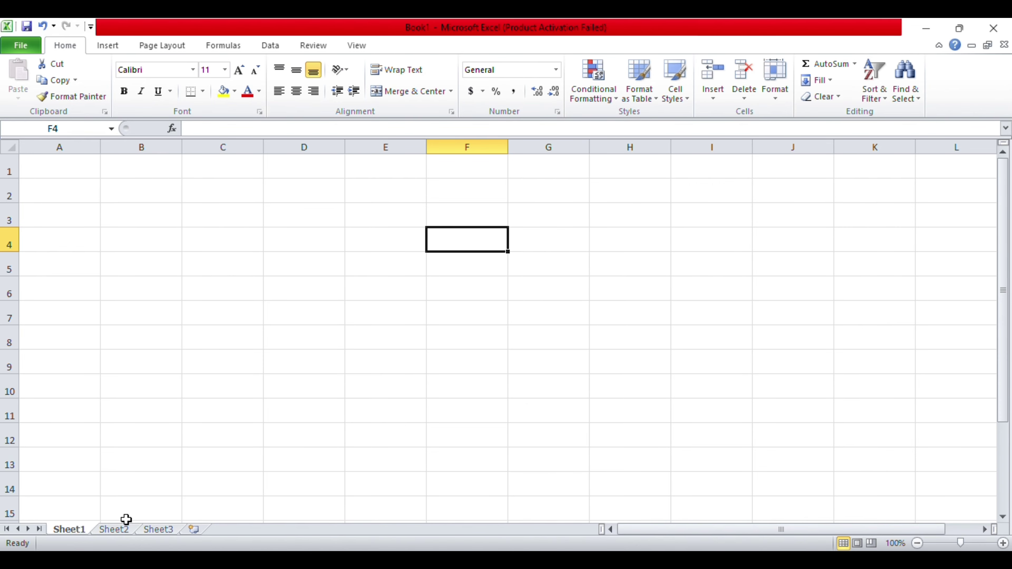
pyautogui.moveTo(232, 233); pyautogui.dragTo(680, 375)
pyautogui.click(900, 259)
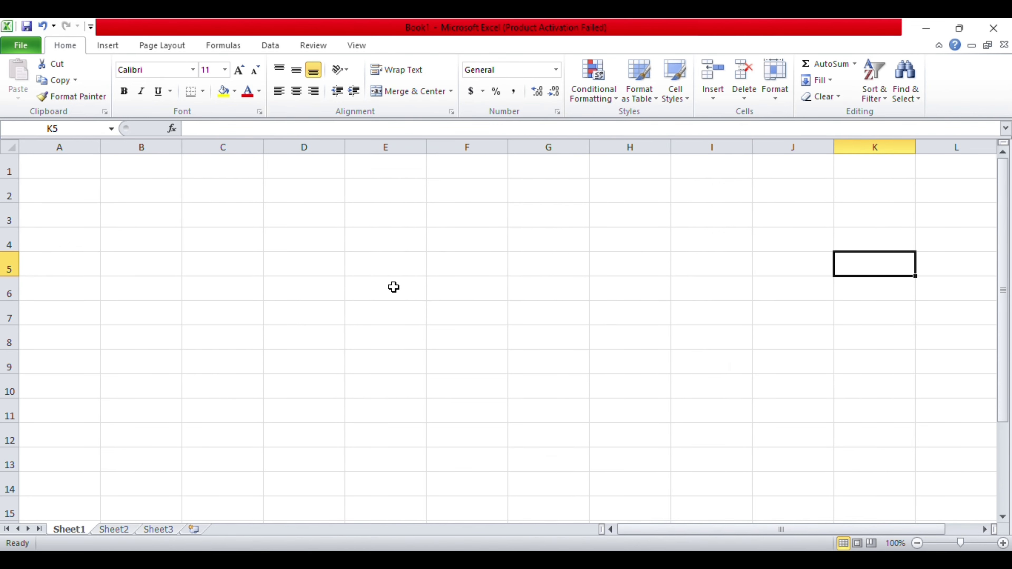
pyautogui.click(246, 218)
pyautogui.click(328, 221)
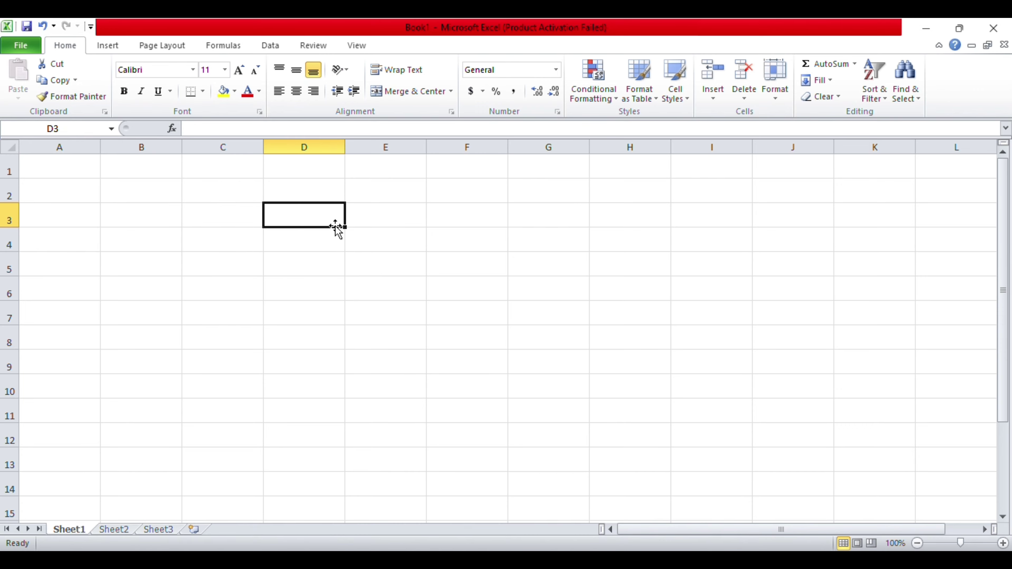
pyautogui.click(333, 259)
pyautogui.click(392, 269)
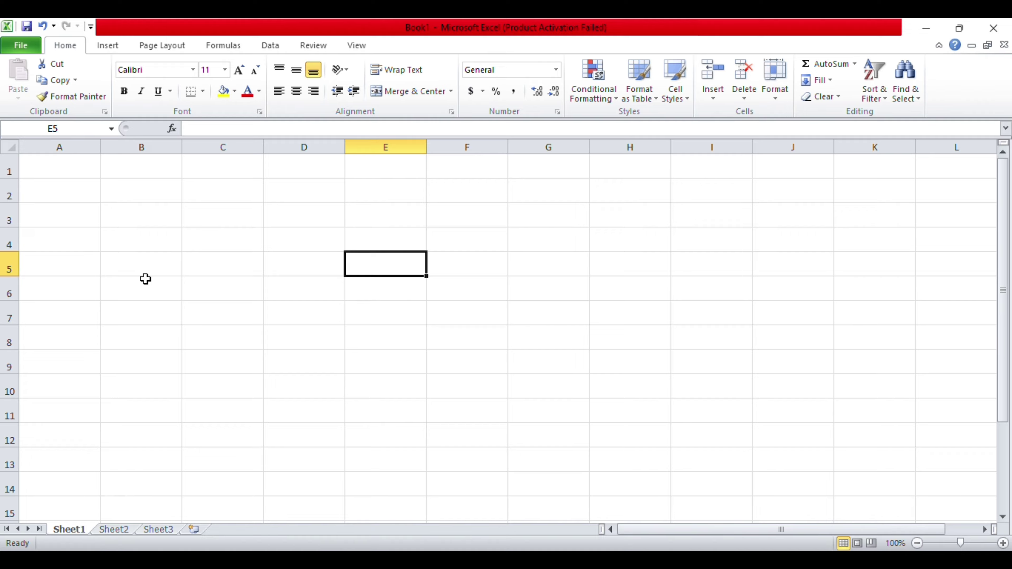
# Step: Select single cells one after another across row 1 to D1 and down column B to B9
pyautogui.click(32, 170)
pyautogui.click(116, 172)
pyautogui.click(239, 171)
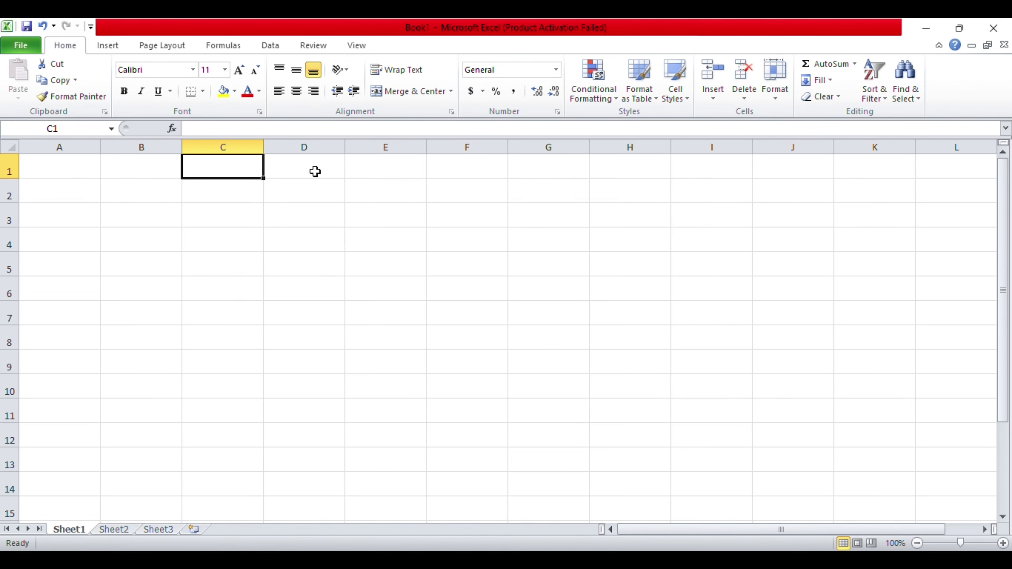
pyautogui.click(314, 171)
pyautogui.click(141, 164)
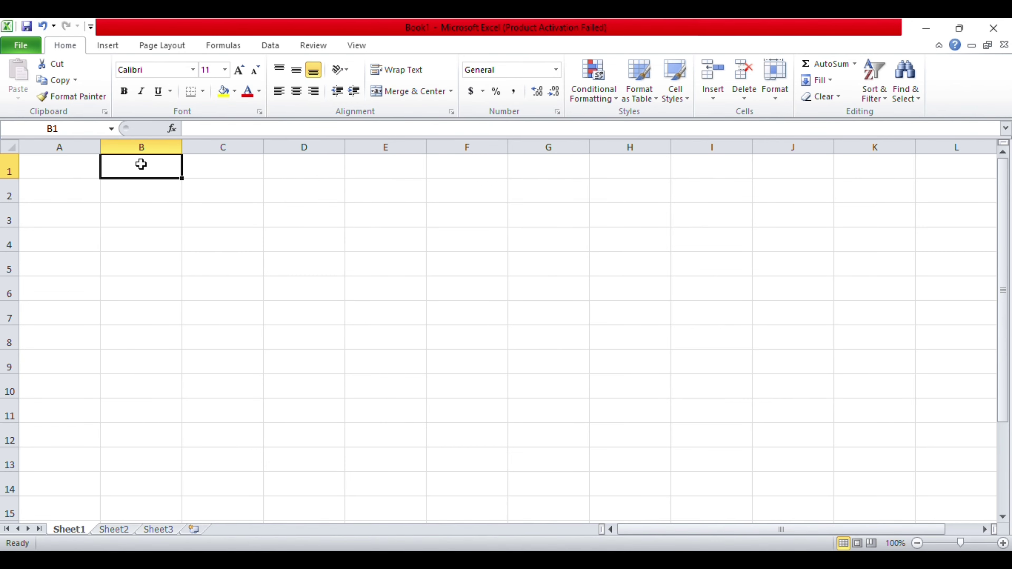
pyautogui.click(133, 199)
pyautogui.click(124, 219)
pyautogui.click(120, 262)
pyautogui.click(115, 364)
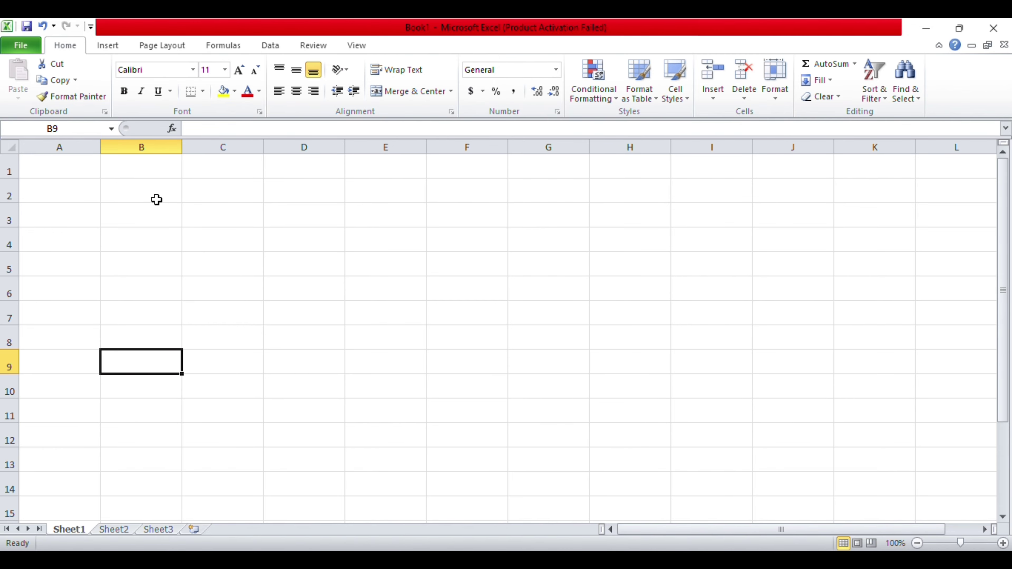
# Step: Select vertical ranges in column B, including B2:B8, and the horizontal range A4:E5
pyautogui.moveTo(151, 167); pyautogui.dragTo(147, 443)
pyautogui.moveTo(57, 245); pyautogui.dragTo(358, 266)
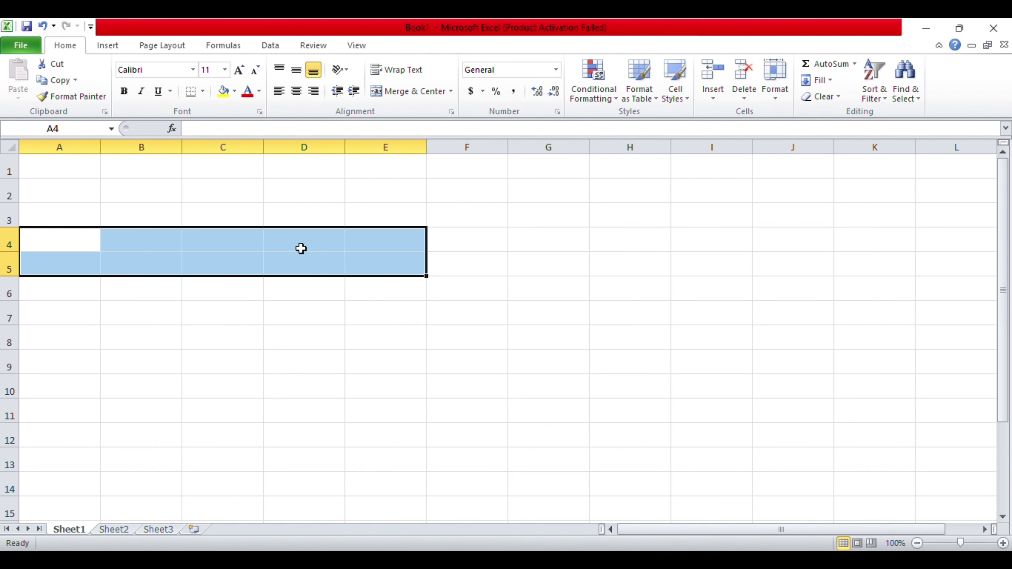
pyautogui.moveTo(160, 195); pyautogui.dragTo(138, 345)
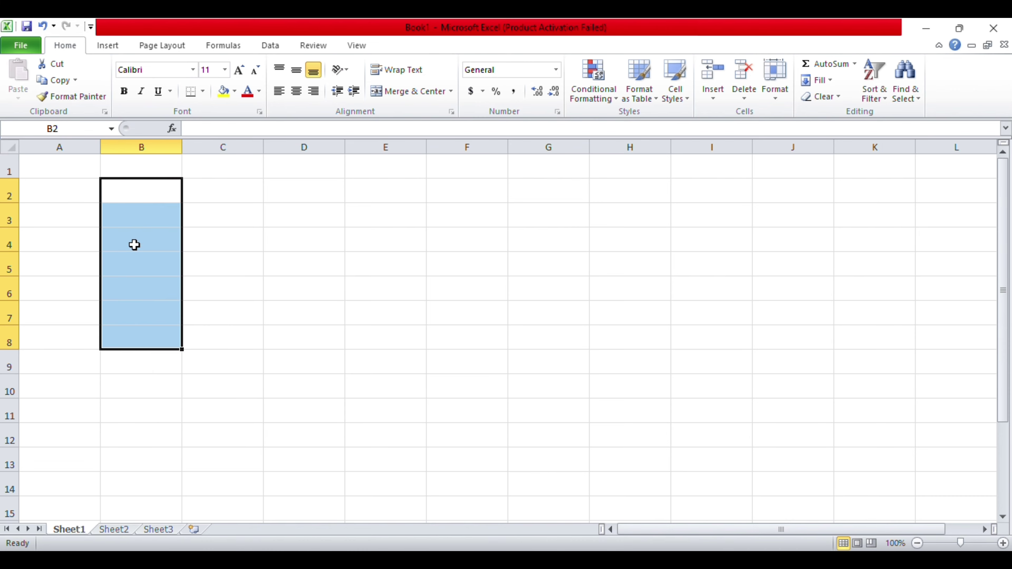
pyautogui.click(134, 217)
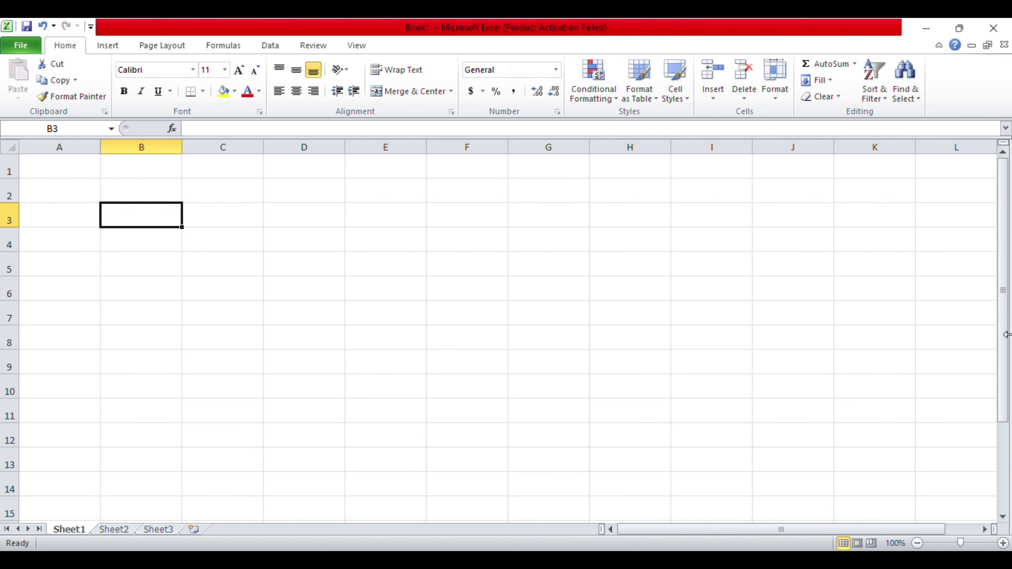
# Step: Select a run of cells across row 1 and another down column B, along with a few single cells
pyautogui.click(58, 179)
pyautogui.click(199, 194)
pyautogui.click(327, 196)
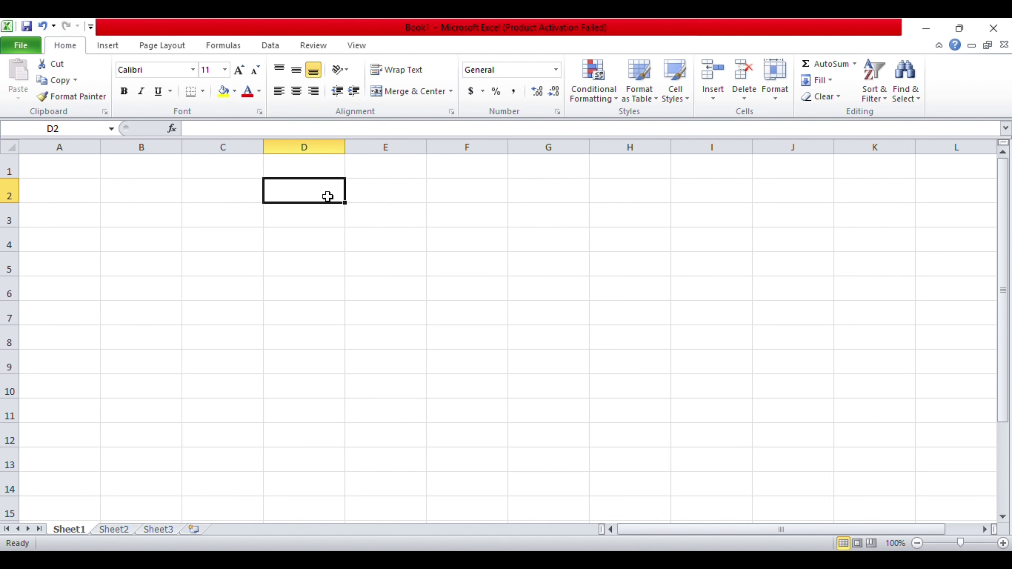
pyautogui.moveTo(70, 170); pyautogui.dragTo(649, 161)
pyautogui.click(139, 165)
pyautogui.moveTo(139, 164); pyautogui.dragTo(131, 475)
pyautogui.click(330, 316)
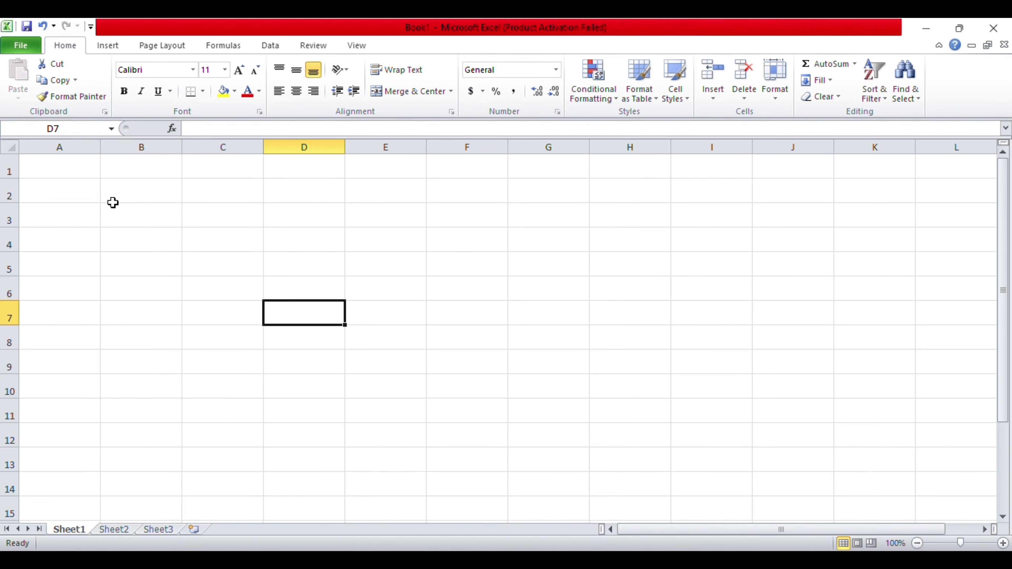
pyautogui.click(68, 165)
pyautogui.click(135, 176)
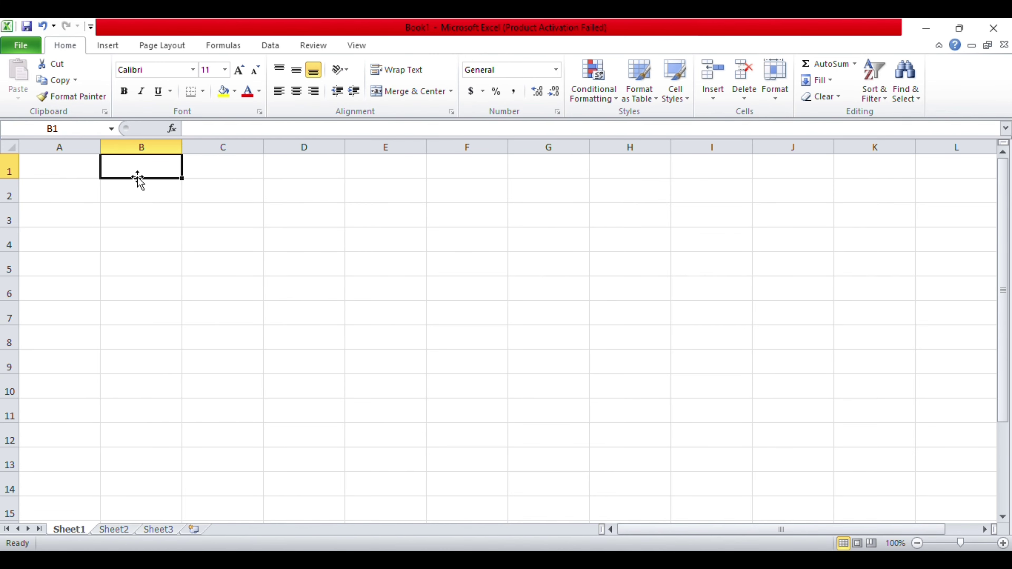
pyautogui.click(168, 239)
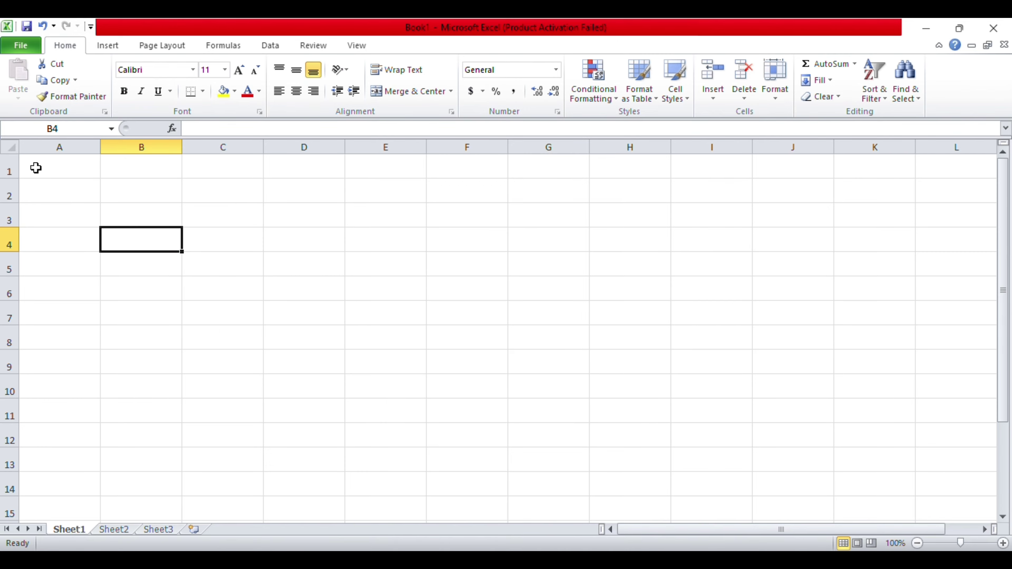
# Step: Select all of column A and all of row 1, finishing on their shared cell A1
pyautogui.click(54, 145)
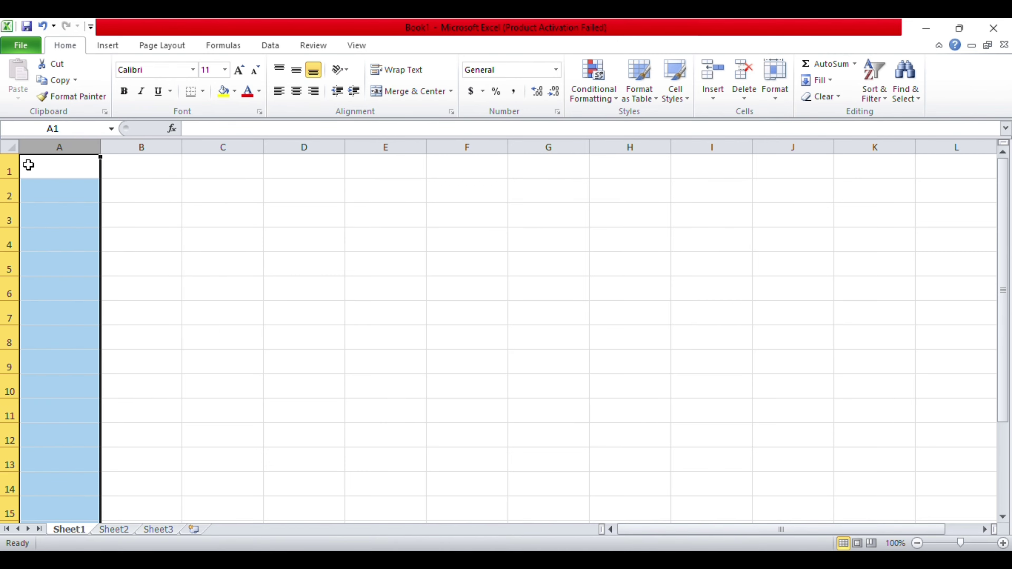
pyautogui.click(3, 171)
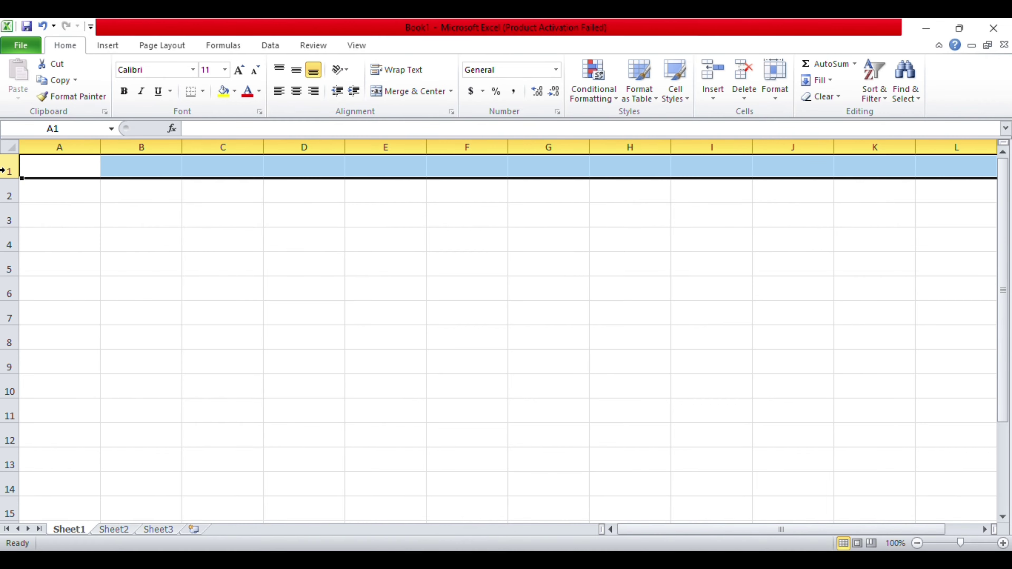
pyautogui.click(69, 159)
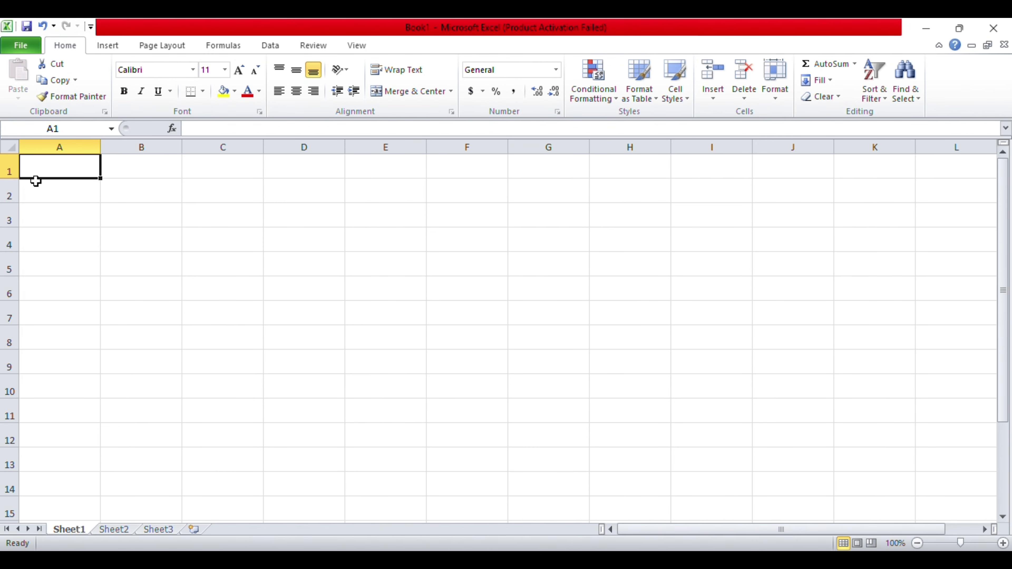
# Step: Select the vertical range A1:A17 down column A and the horizontal range A1:G1 across row 1
pyautogui.moveTo(53, 159); pyautogui.dragTo(104, 501)
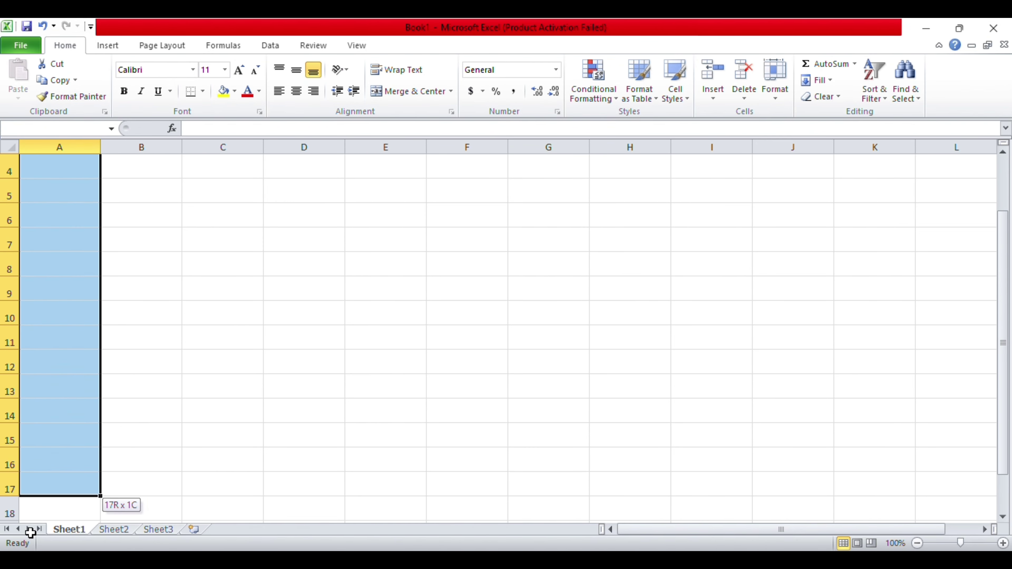
pyautogui.scroll(1, 70, 247)
pyautogui.moveTo(36, 173); pyautogui.dragTo(536, 158)
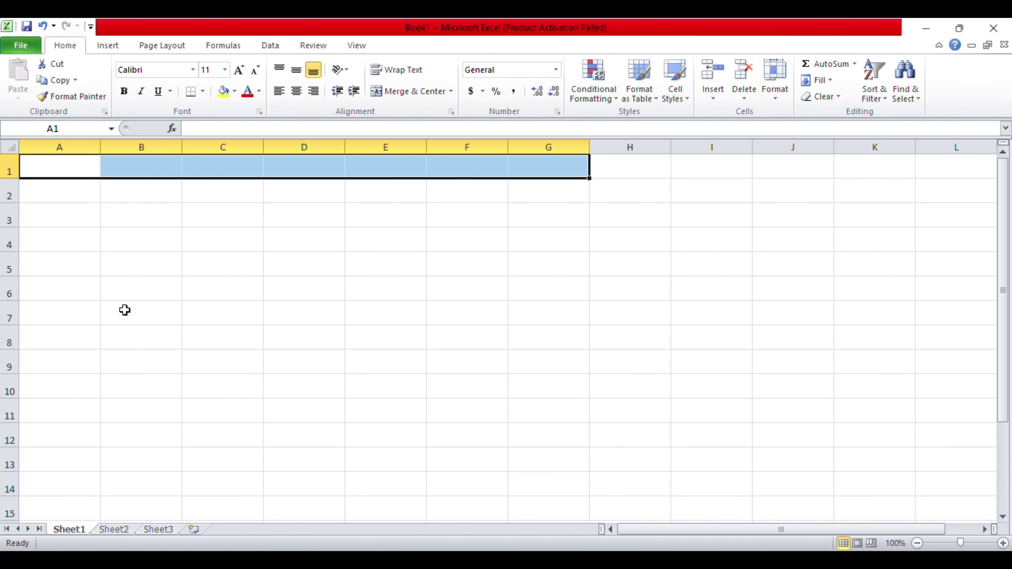
# Step: Review the row, column and cell definitions on Sheet2 by selecting cells A33, A34 and A35 in turn
pyautogui.click(112, 530)
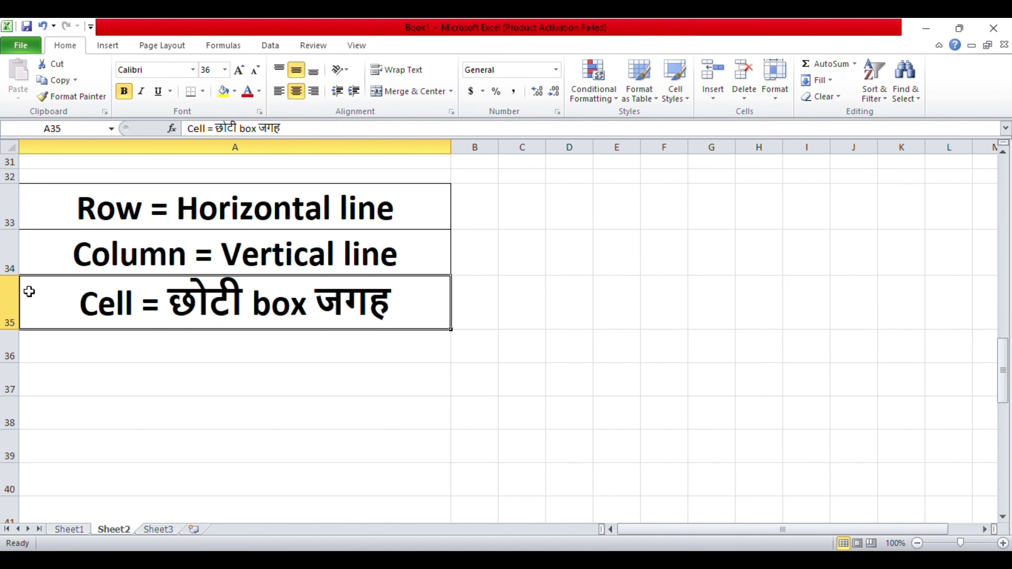
pyautogui.click(76, 209)
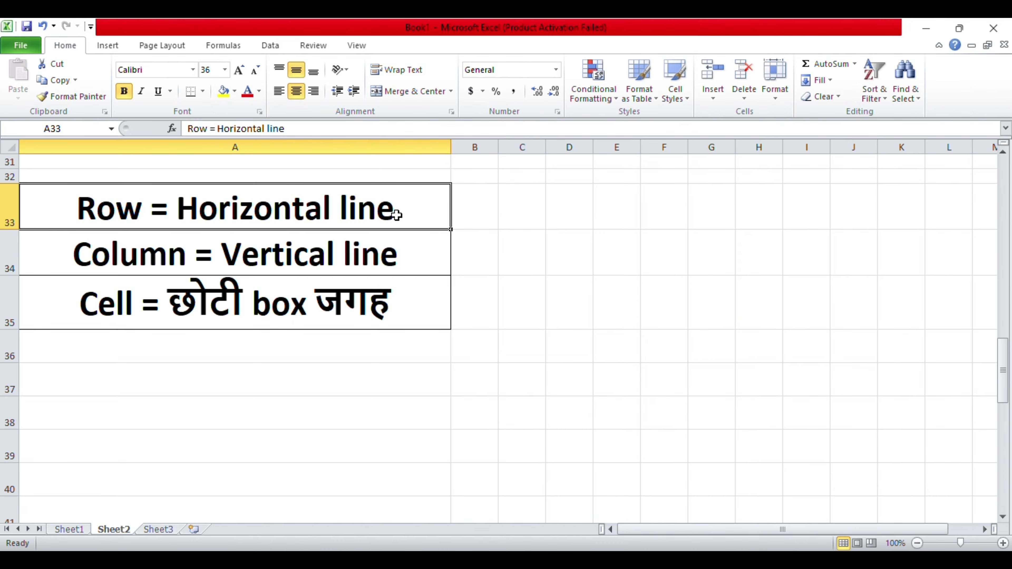
pyautogui.click(414, 253)
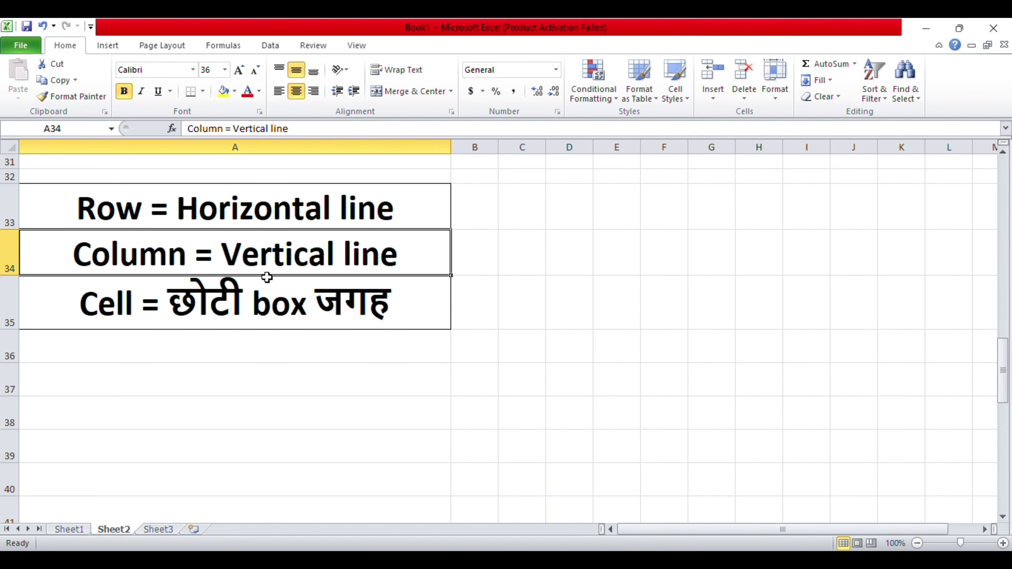
pyautogui.click(51, 313)
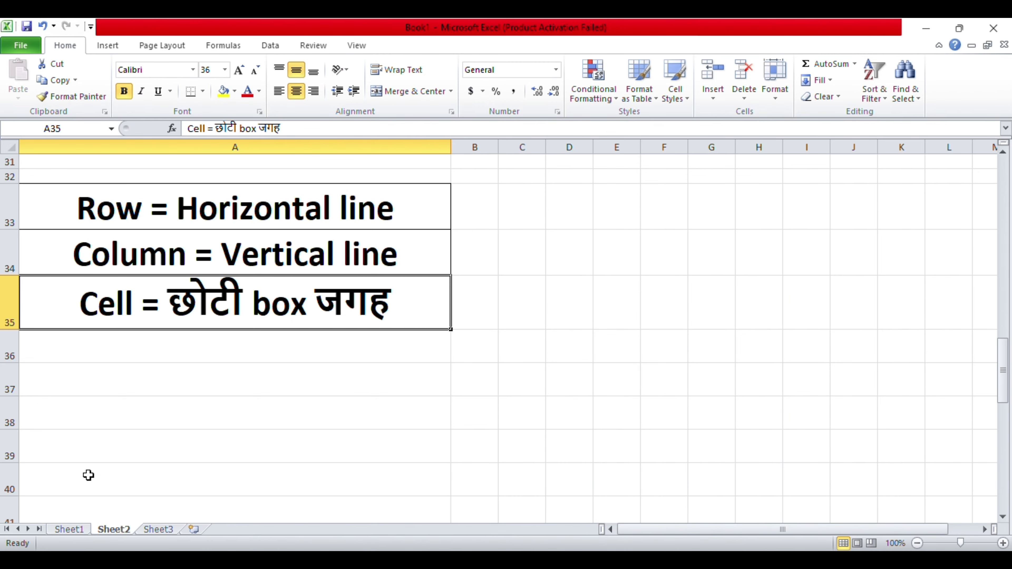
# Step: On Sheet1, enter 100 in cell A1 and 2500 in cell A2
pyautogui.click(68, 530)
pyautogui.click(120, 267)
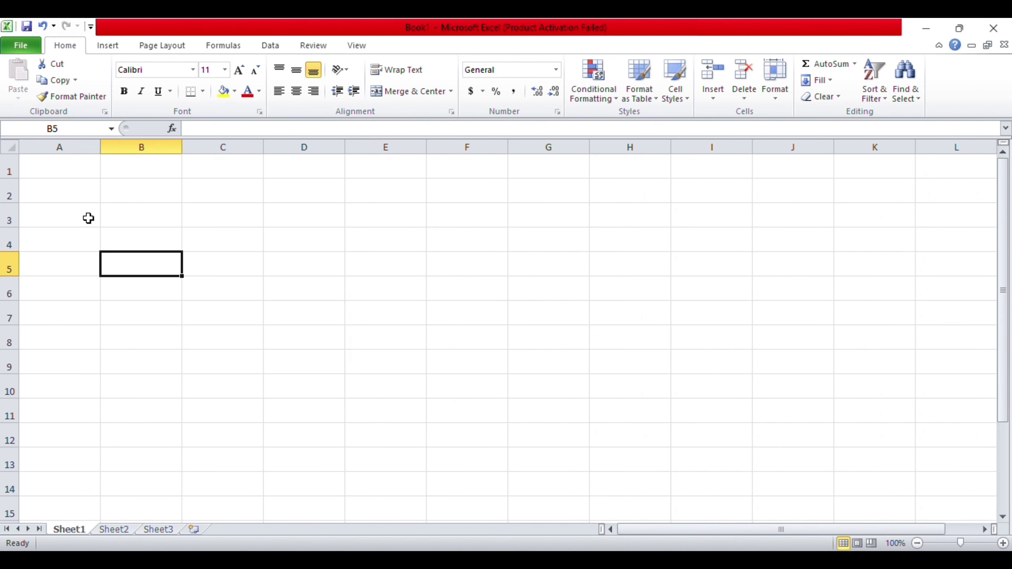
pyautogui.click(49, 160)
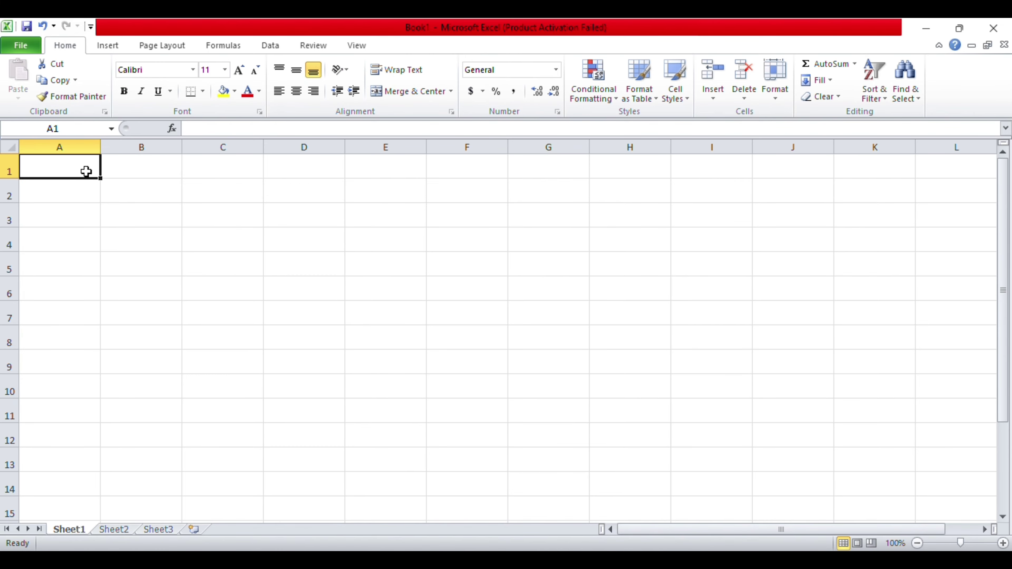
pyautogui.write('100')
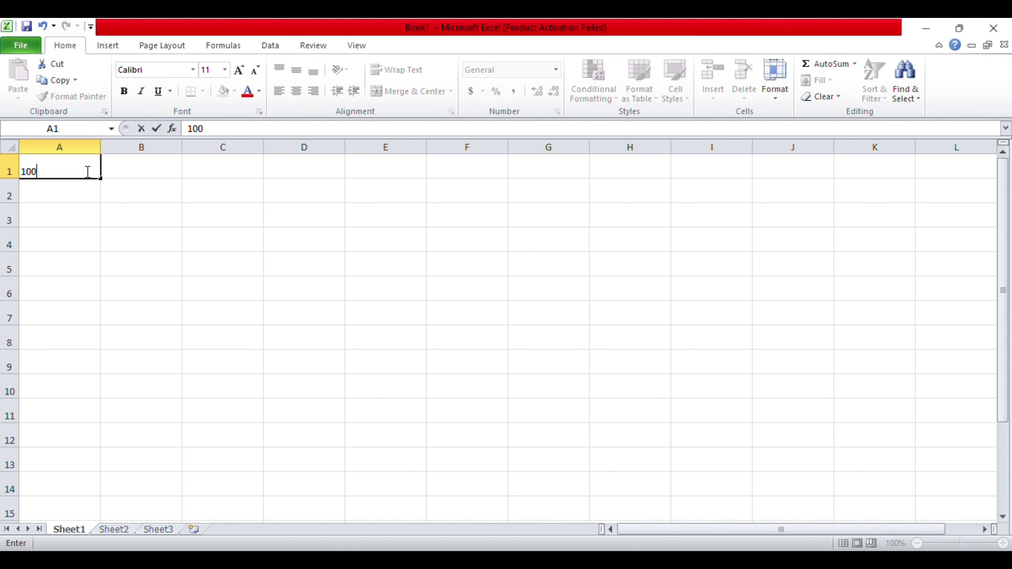
pyautogui.press('Return')
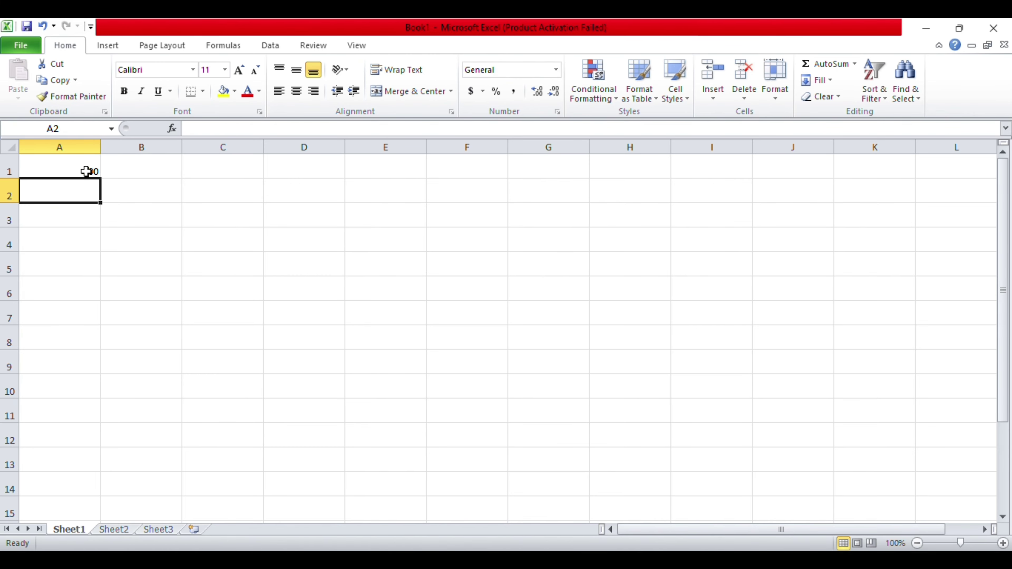
pyautogui.click(8, 172)
pyautogui.click(90, 165)
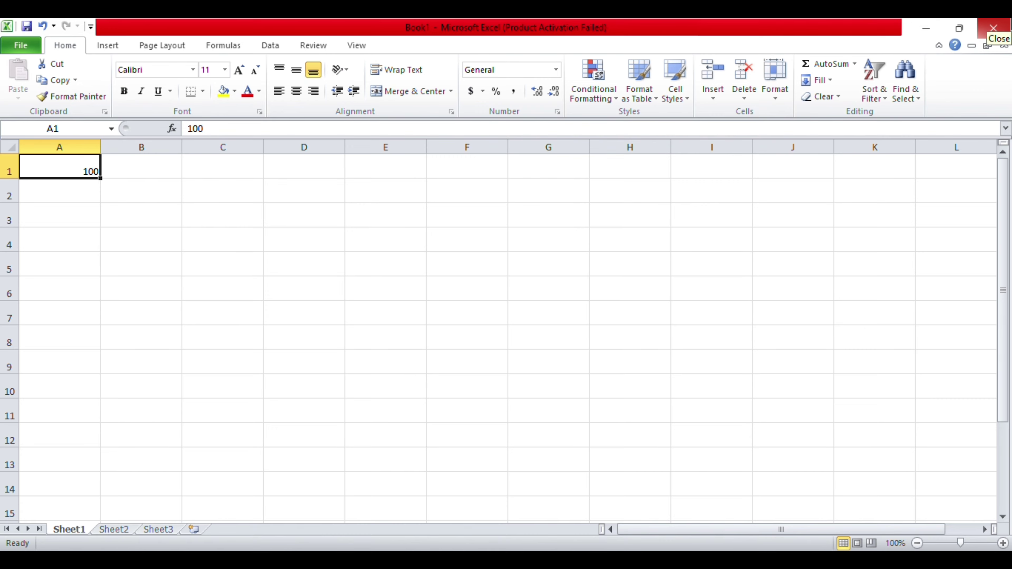
pyautogui.press('Return')
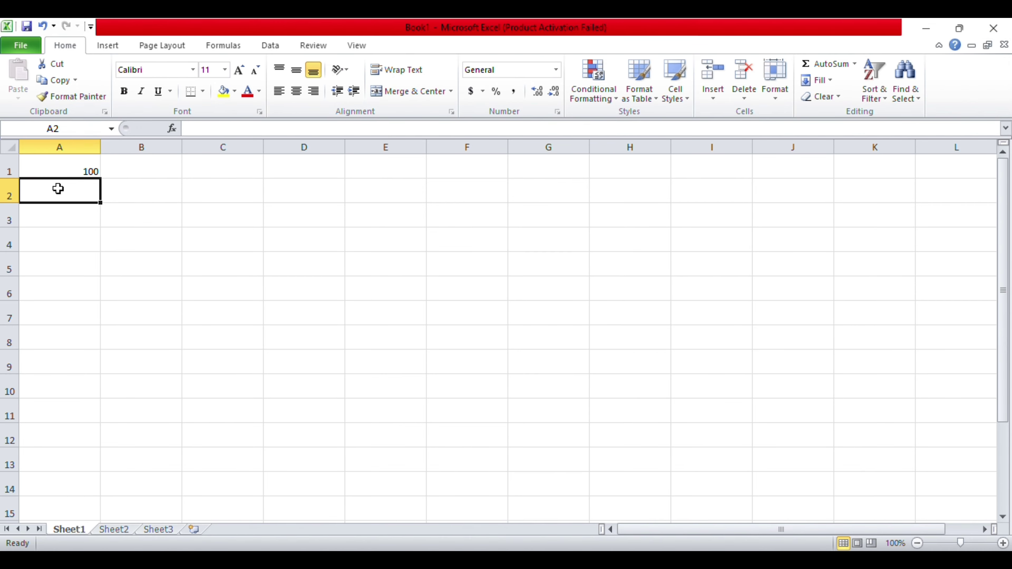
pyautogui.write('2500')
pyautogui.press('Return')
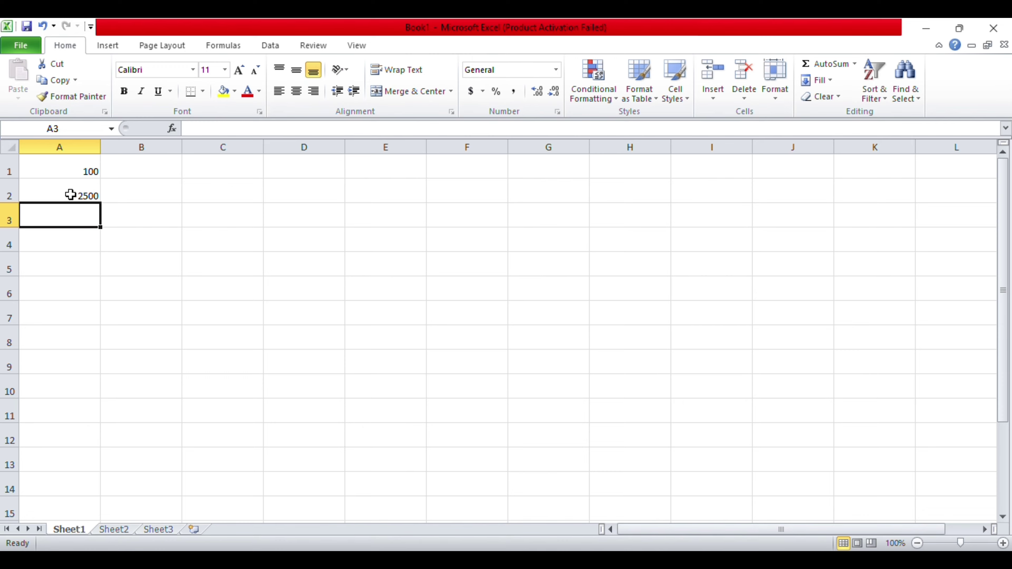
# Step: Inspect the entries in cells A1 and A2 by selecting each of them alternately
pyautogui.click(215, 231)
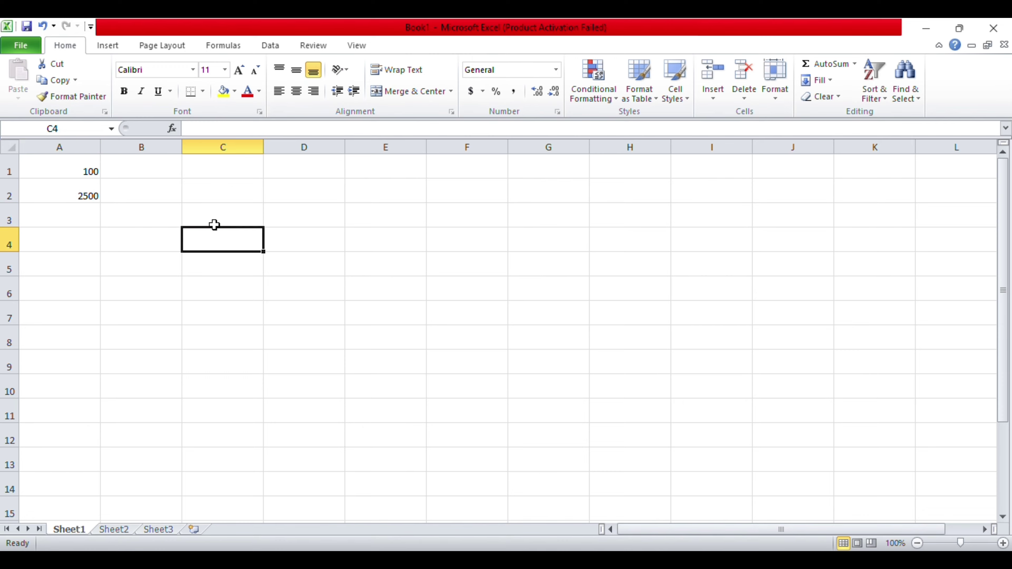
pyautogui.click(76, 170)
pyautogui.click(80, 197)
pyautogui.click(82, 173)
pyautogui.click(80, 198)
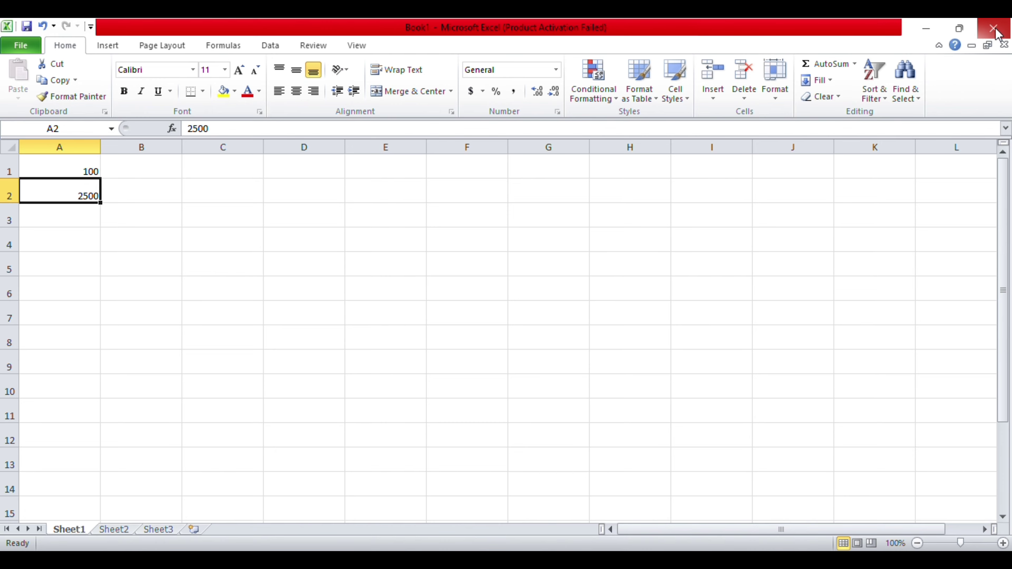
# Step: Select the empty cell D4 and save the workbook under its existing name
pyautogui.click(301, 243)
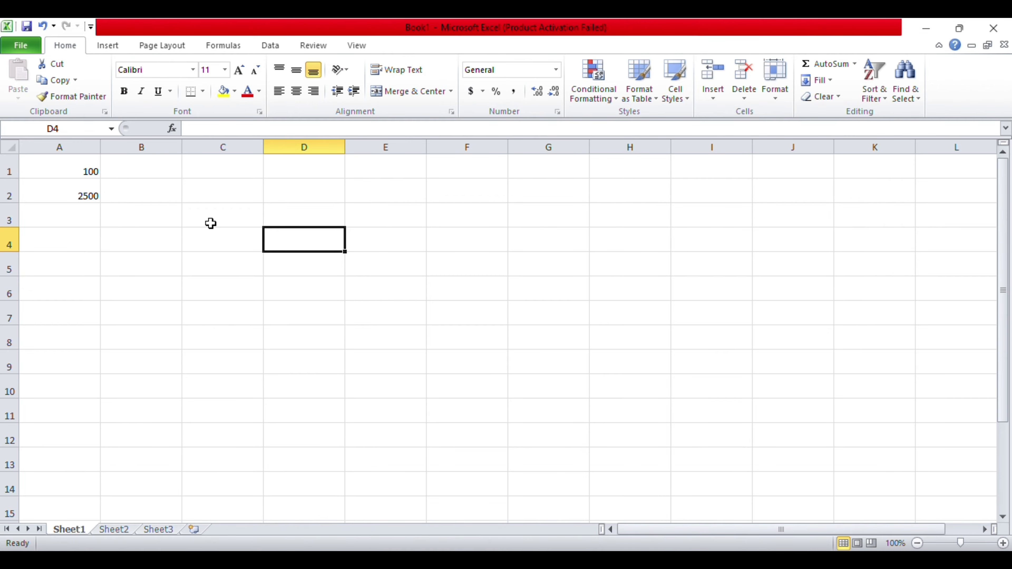
pyautogui.click(7, 51)
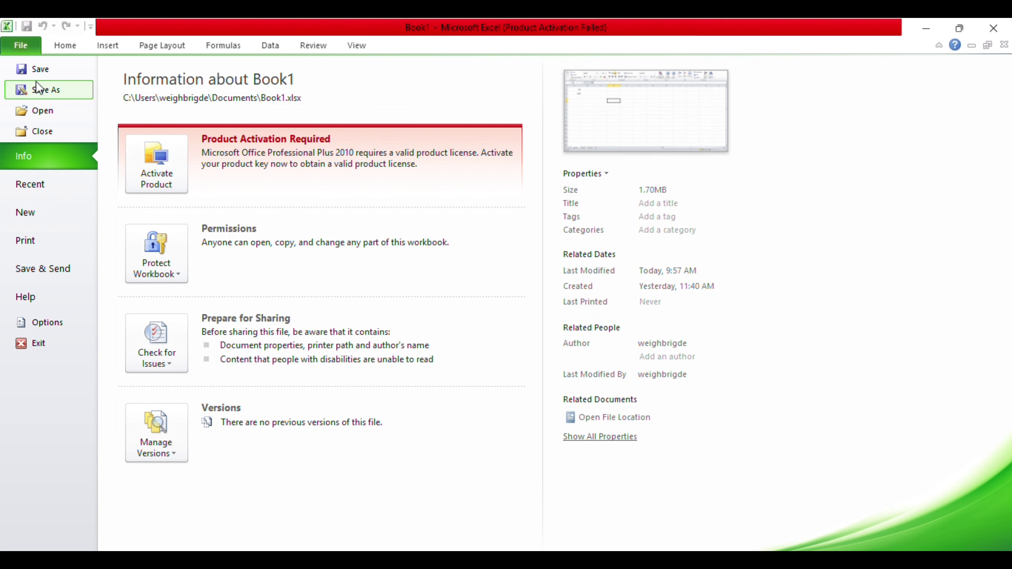
pyautogui.click(32, 71)
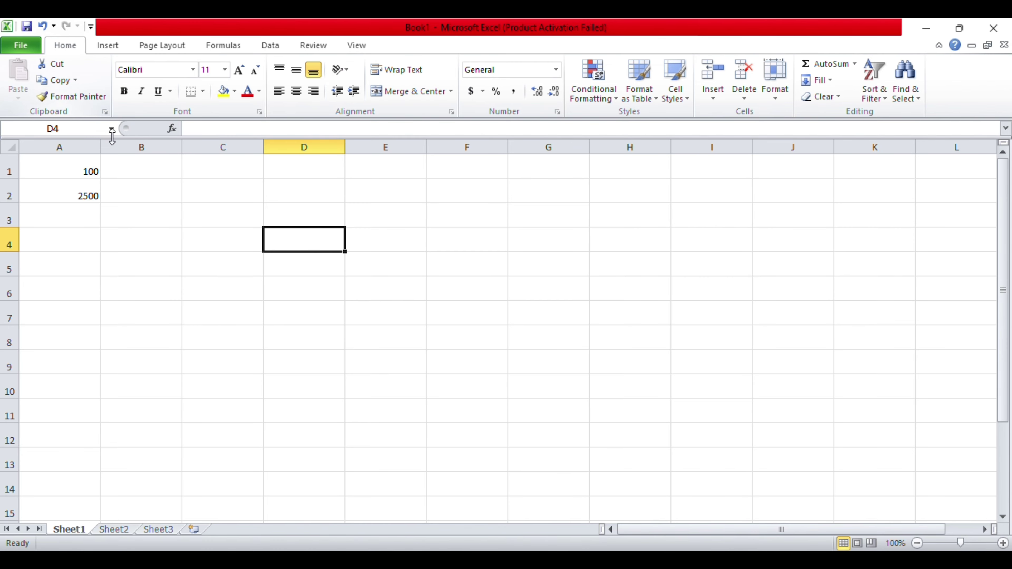
# Step: Open the Save As dialog to view its file name and type options, and cancel it
pyautogui.click(21, 46)
pyautogui.click(38, 89)
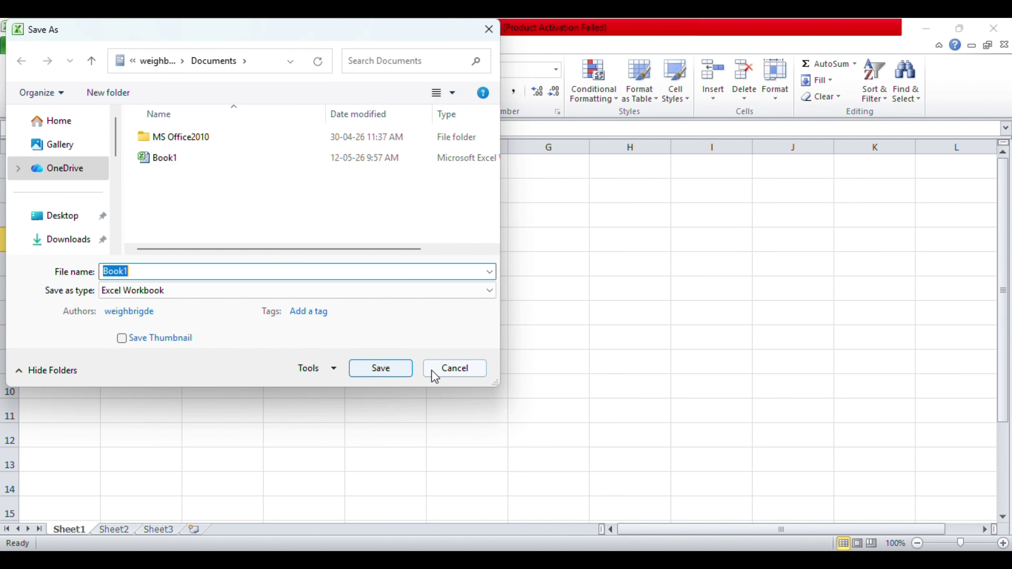
pyautogui.click(455, 369)
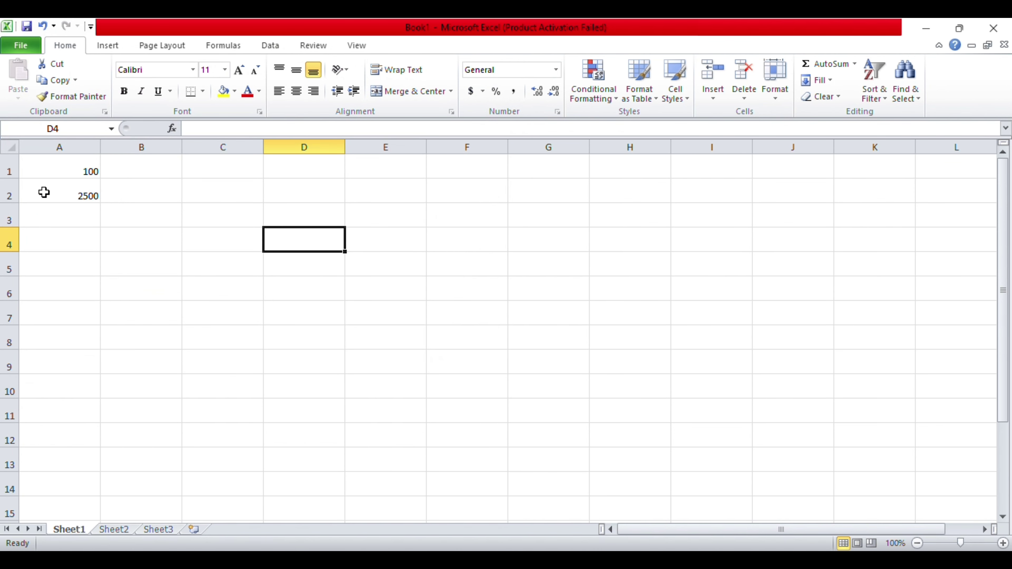
# Step: Clear the contents of cells A1 through A3 on Sheet1
pyautogui.click(400, 274)
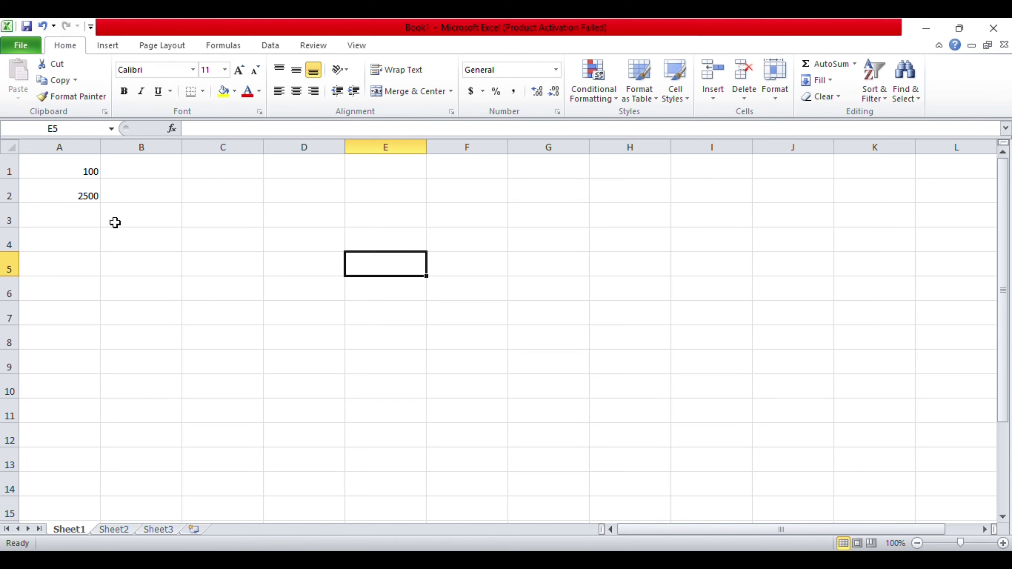
pyautogui.moveTo(86, 169); pyautogui.dragTo(94, 209)
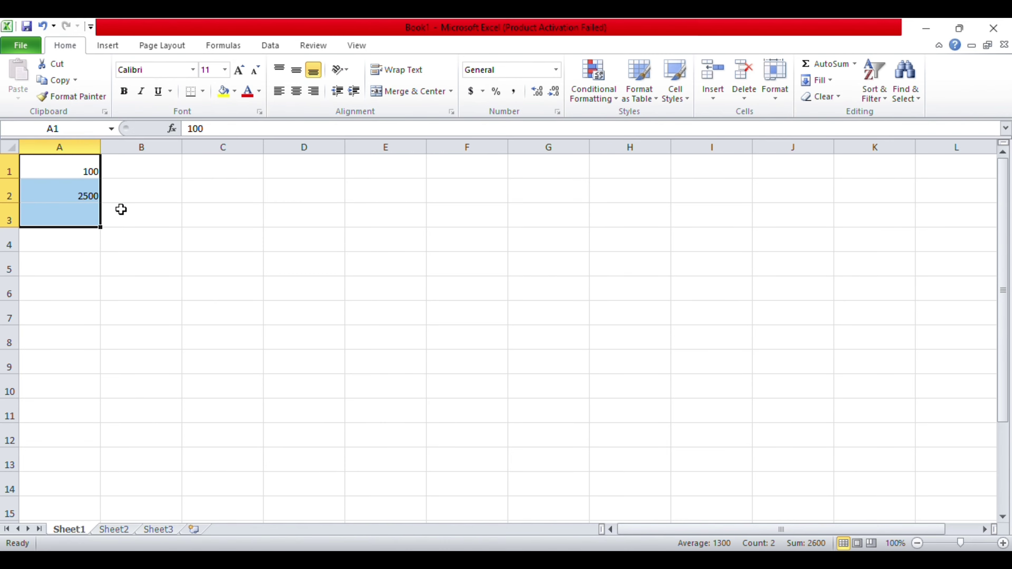
pyautogui.press('Delete')
pyautogui.click(133, 231)
# Step: Enter 10 in cell A1 and 20 in cell A2
pyautogui.click(76, 167)
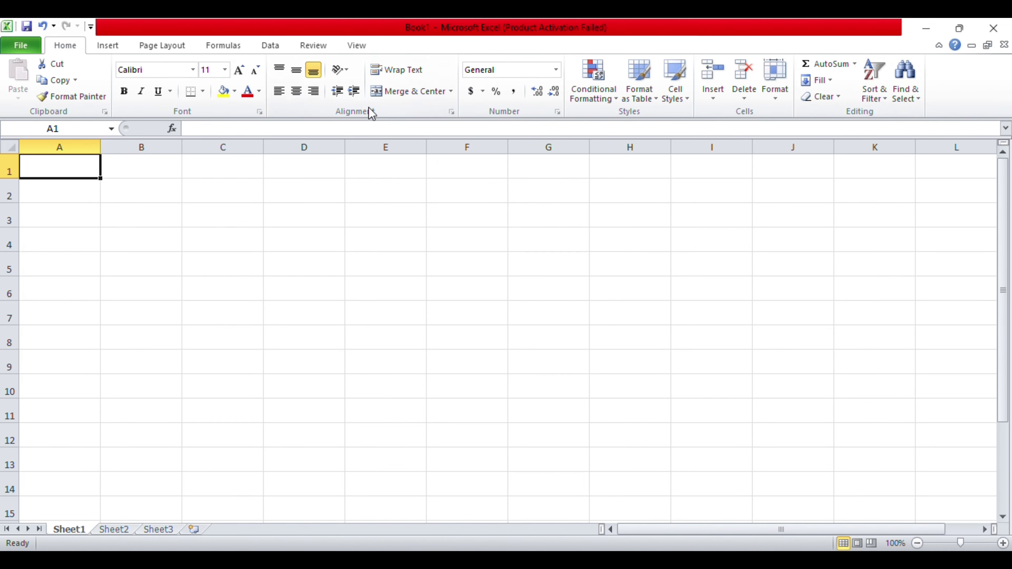
pyautogui.write('10')
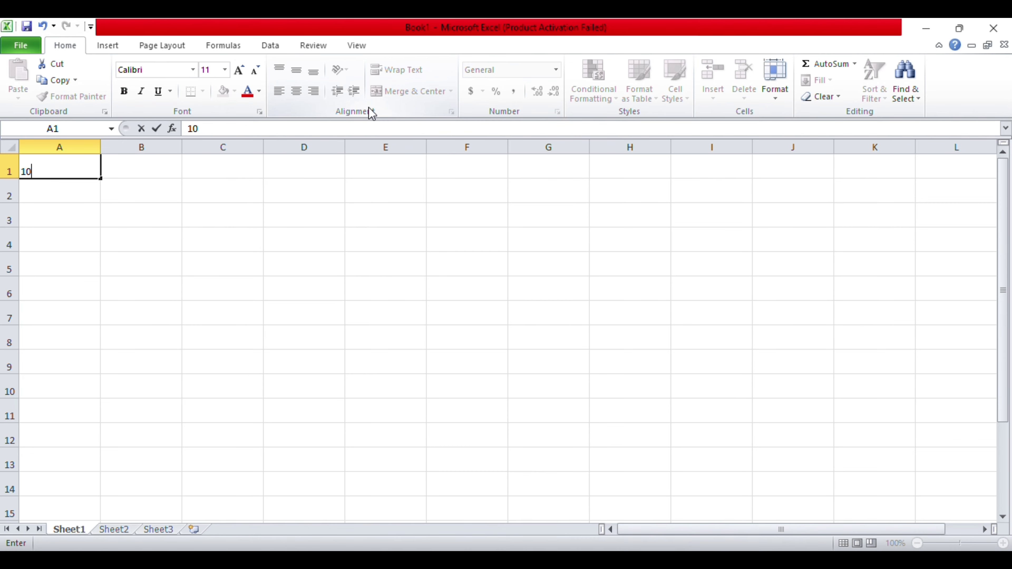
pyautogui.press('Return')
pyautogui.write('2')
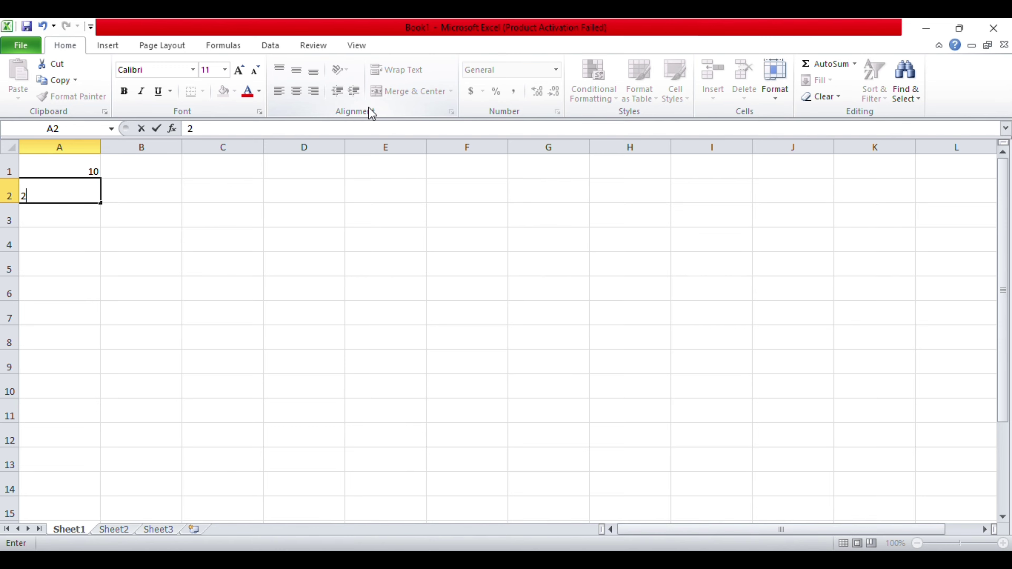
pyautogui.write('0')
pyautogui.press('Return')
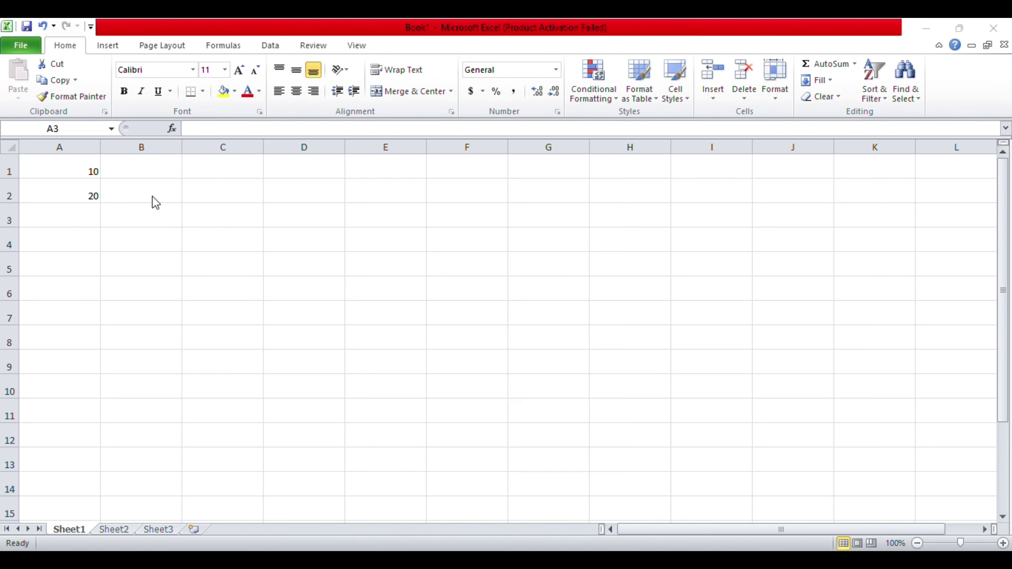
# Step: Add the two numbers in cell A3 with the formula =A1+A2 and check the formula in that cell
pyautogui.write('=')
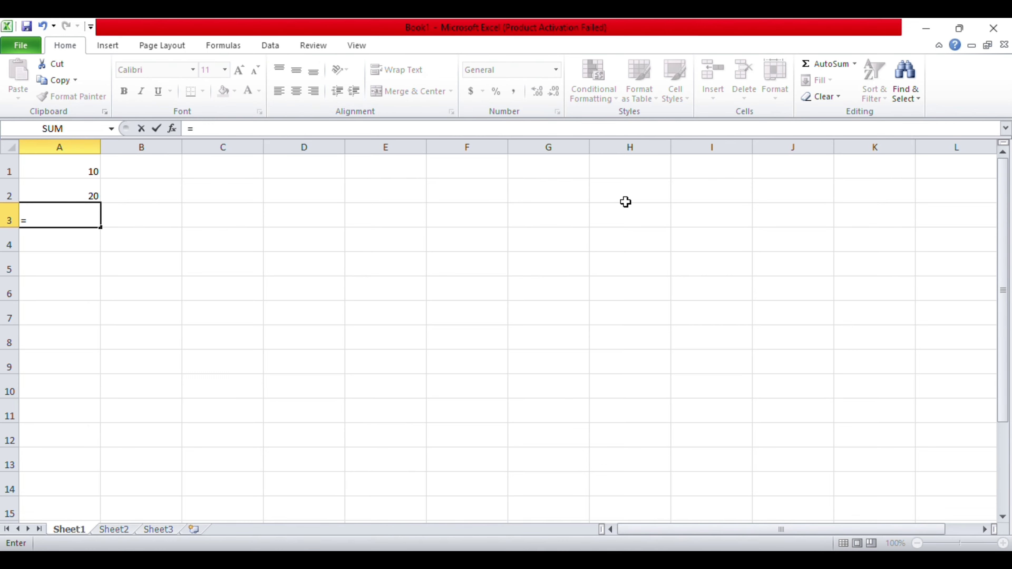
pyautogui.write('A1')
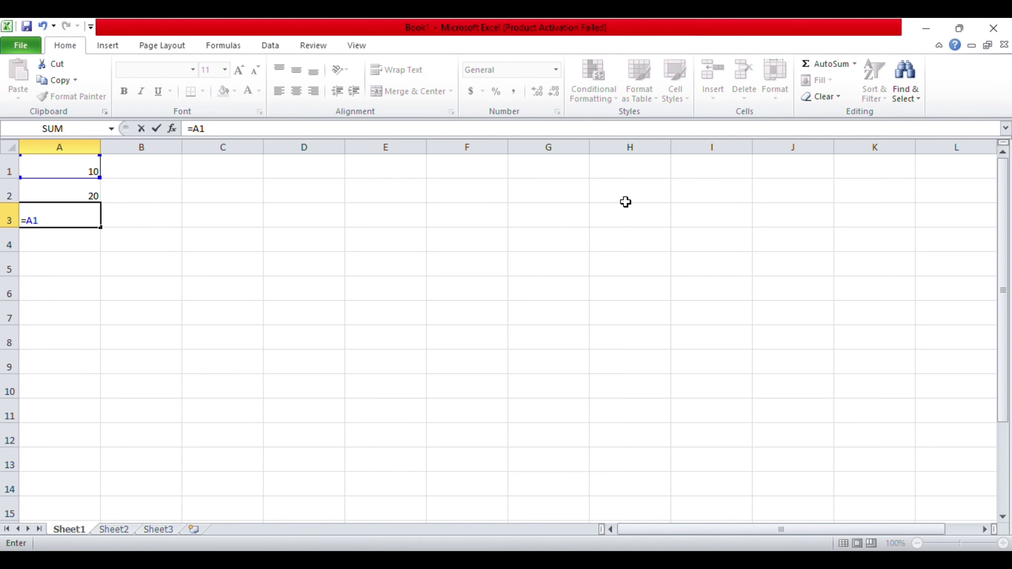
pyautogui.write('+A2')
pyautogui.press('Return')
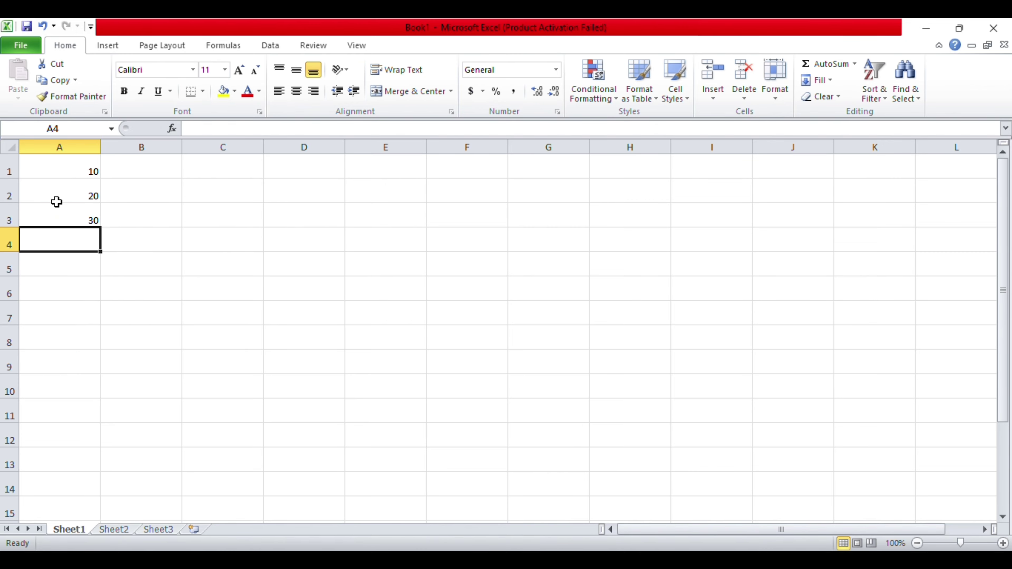
pyautogui.click(93, 219)
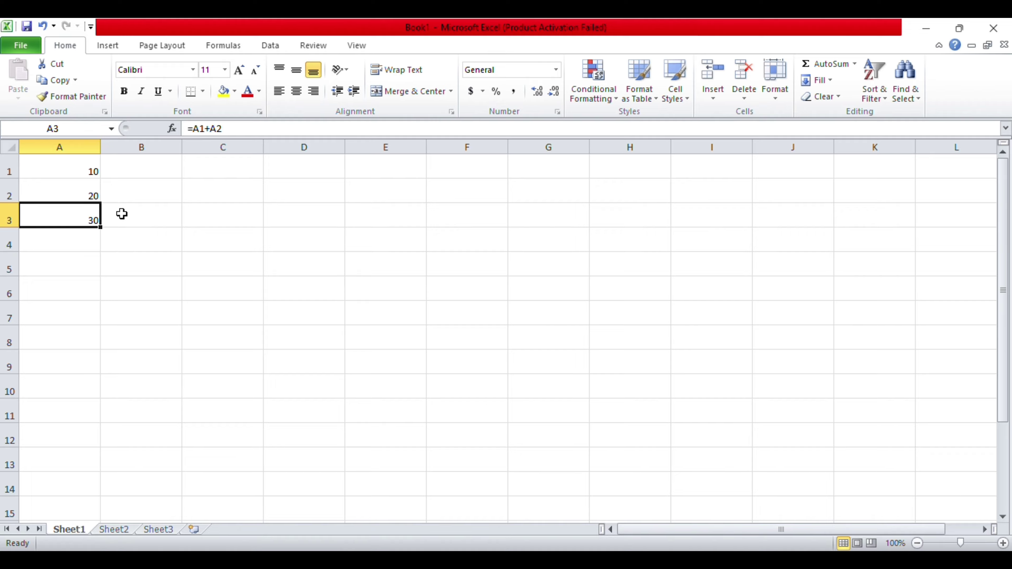
pyautogui.click(82, 238)
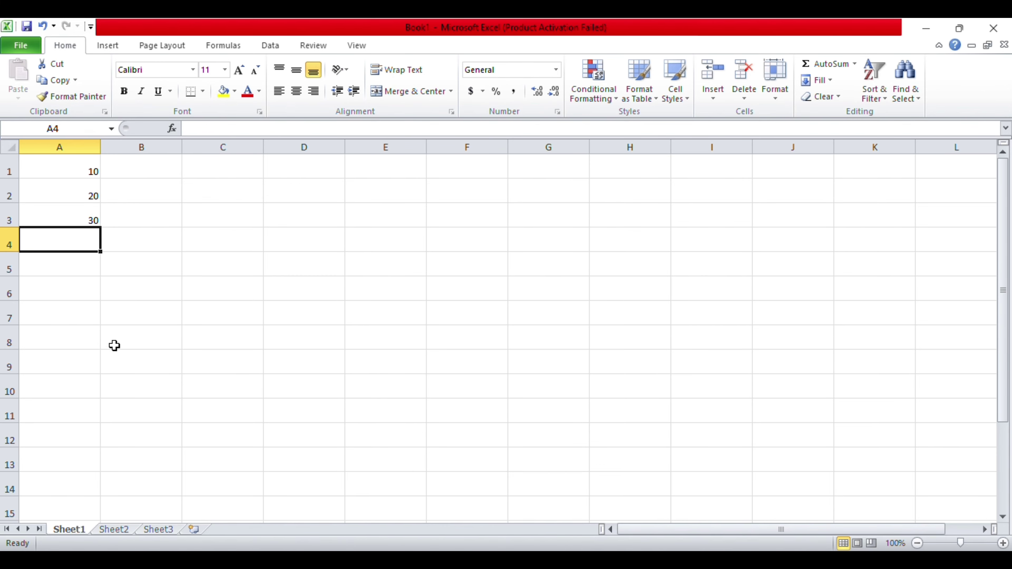
# Step: Review the note in cell A48 on Sheet2 about starting formulas with "=", leaving its text unedited
pyautogui.click(118, 531)
pyautogui.scroll(-5, 170, 355)
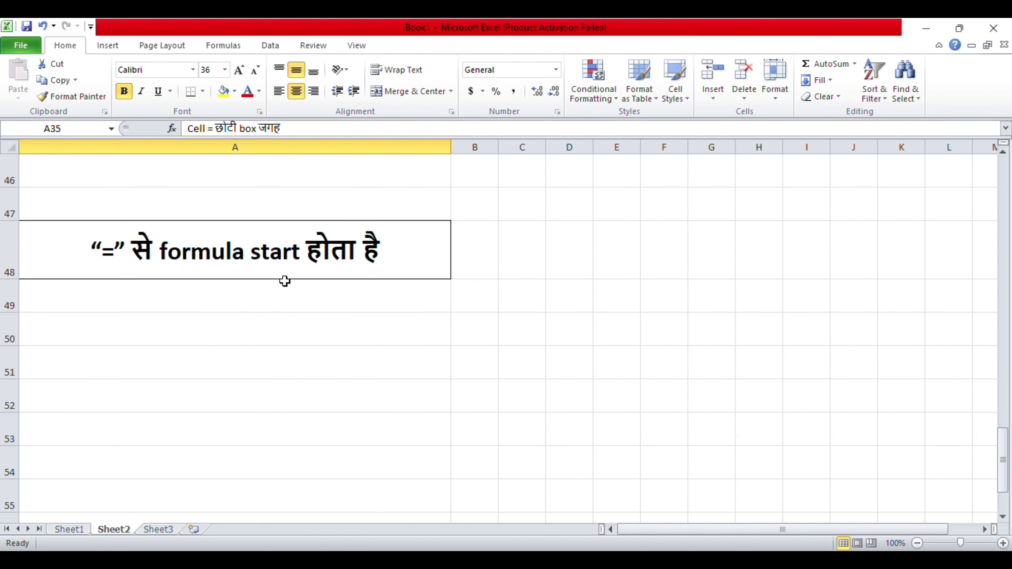
pyautogui.click(107, 247)
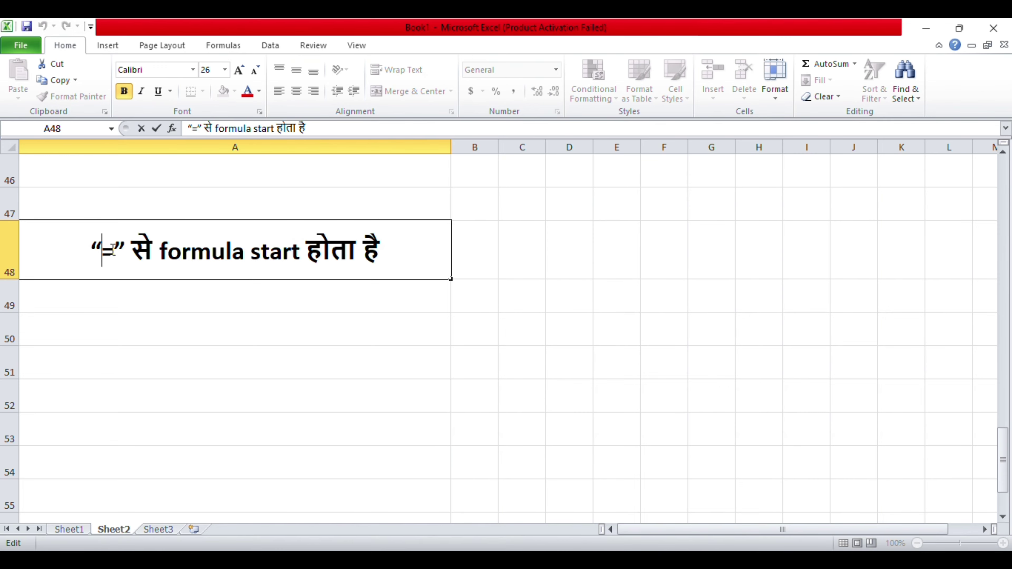
pyautogui.click(114, 315)
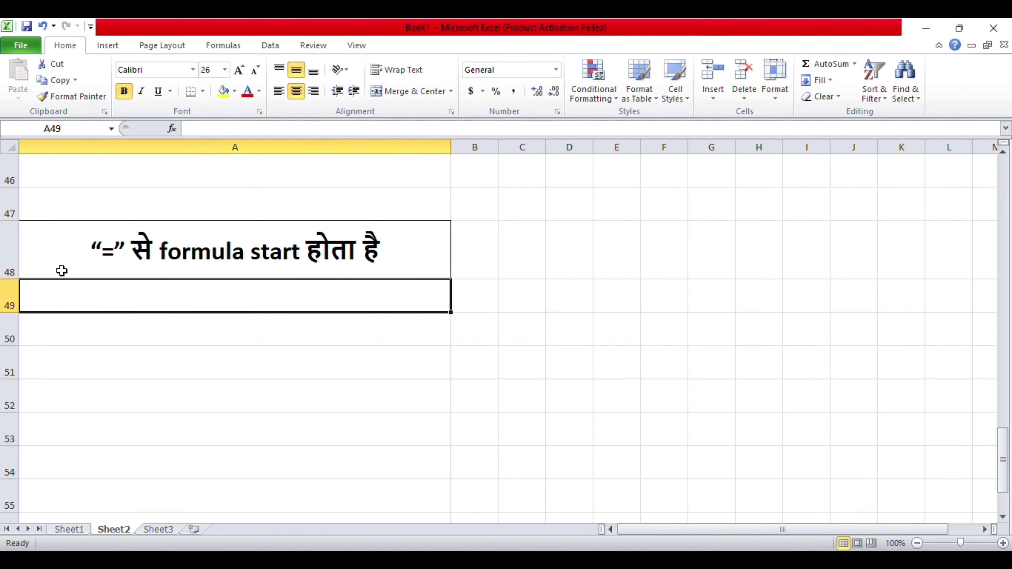
pyautogui.click(172, 359)
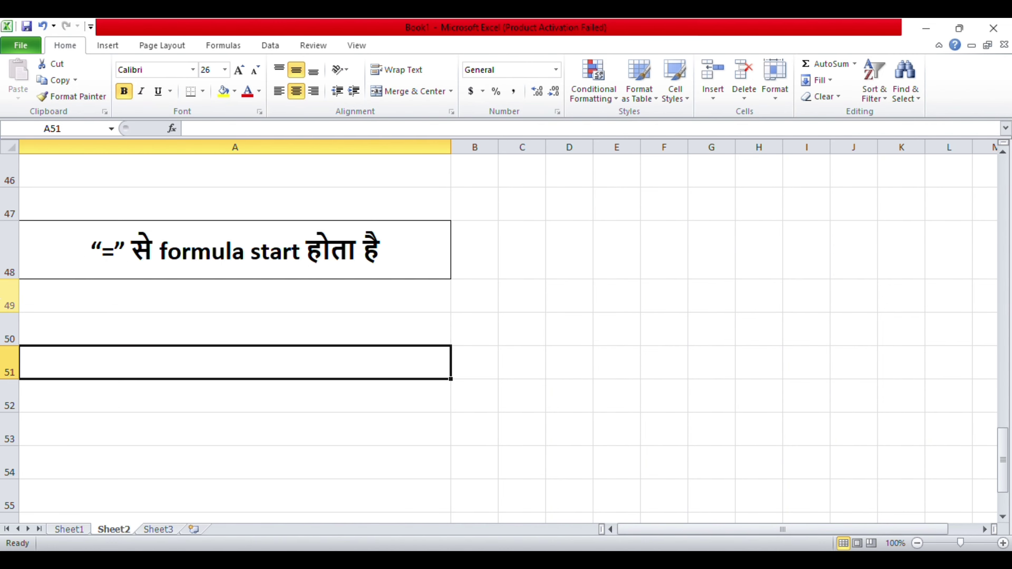
# Step: On Sheet1, add the two numbers in cell A4 with the formula =A1+A2
pyautogui.click(333, 342)
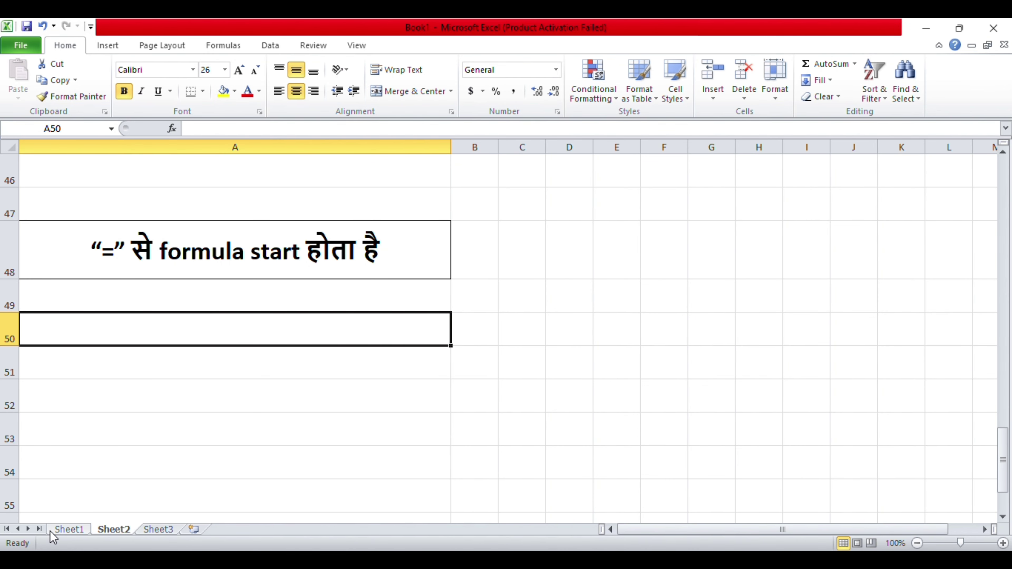
pyautogui.click(58, 532)
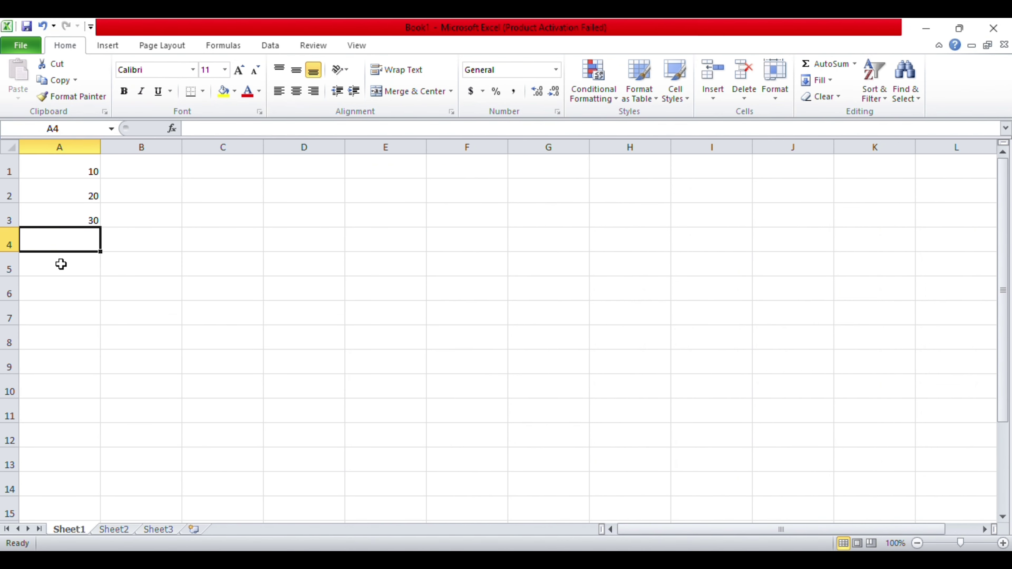
pyautogui.click(86, 163)
pyautogui.click(58, 242)
pyautogui.write('=')
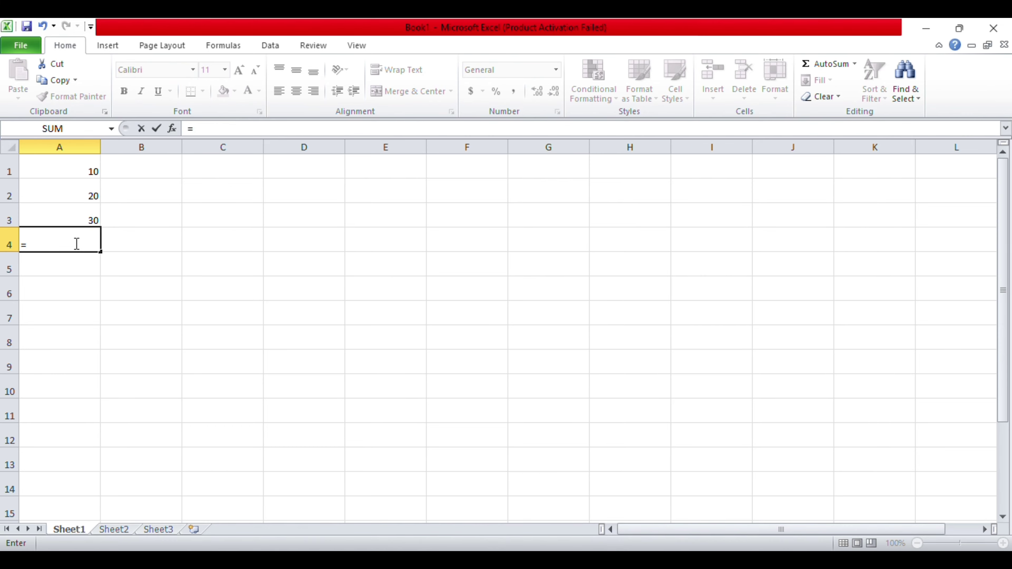
pyautogui.write('A1+A2')
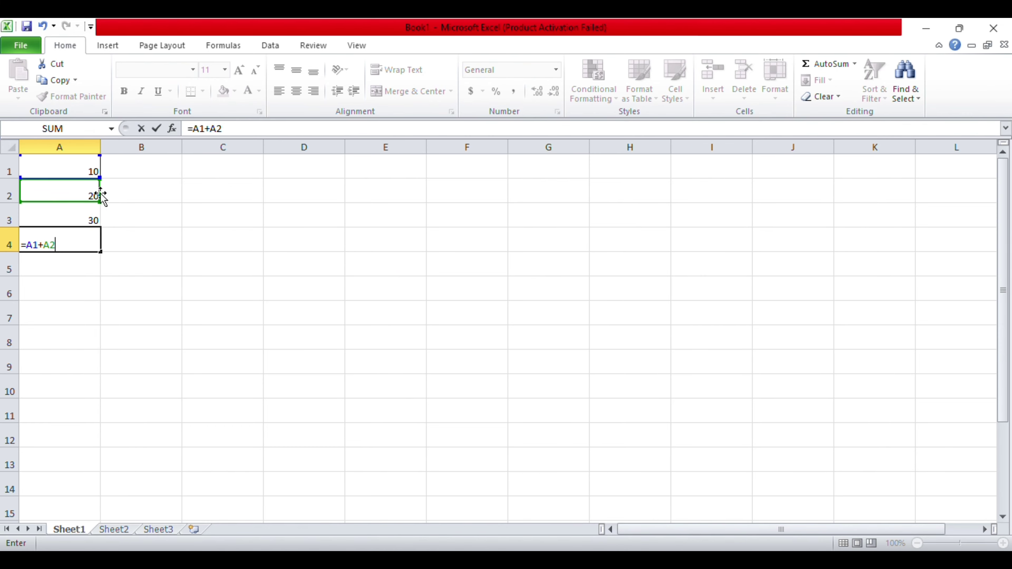
pyautogui.press('Return')
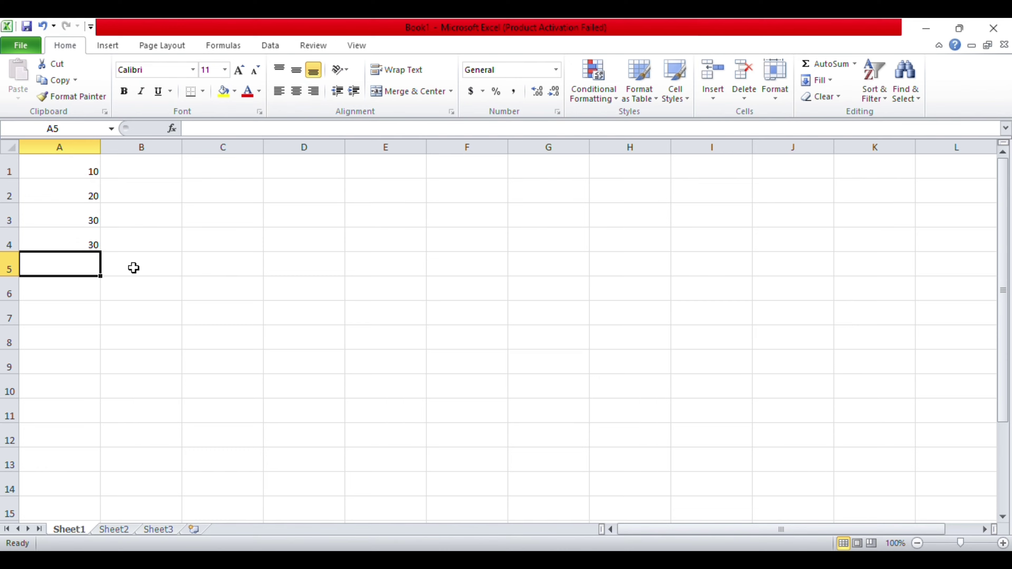
# Step: Enter the subtraction formula =A1-A2 in cell A5 and the multiplication formula =A1*A2 in cell A6
pyautogui.write('=A1-')
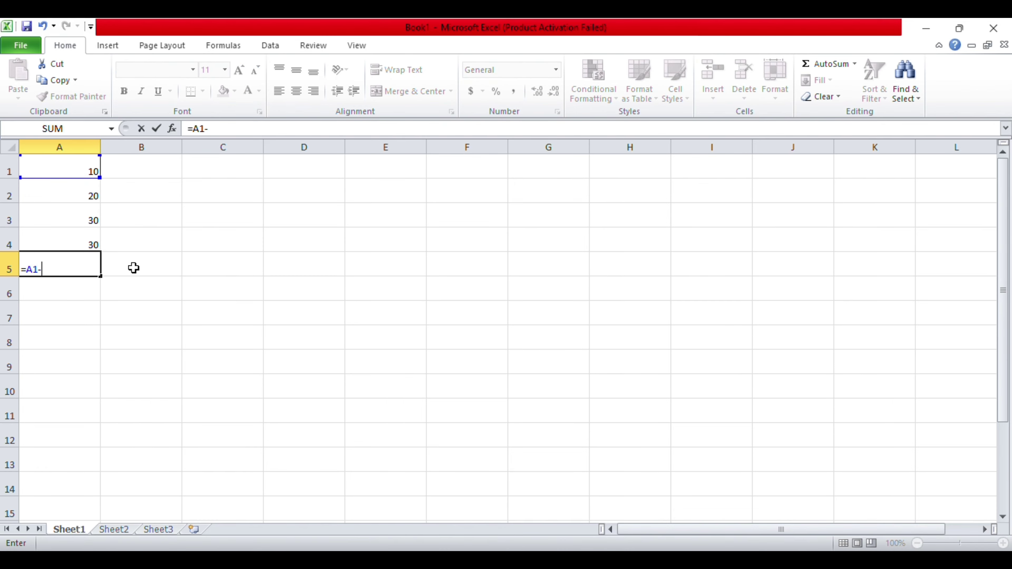
pyautogui.write('A2')
pyautogui.press('Return')
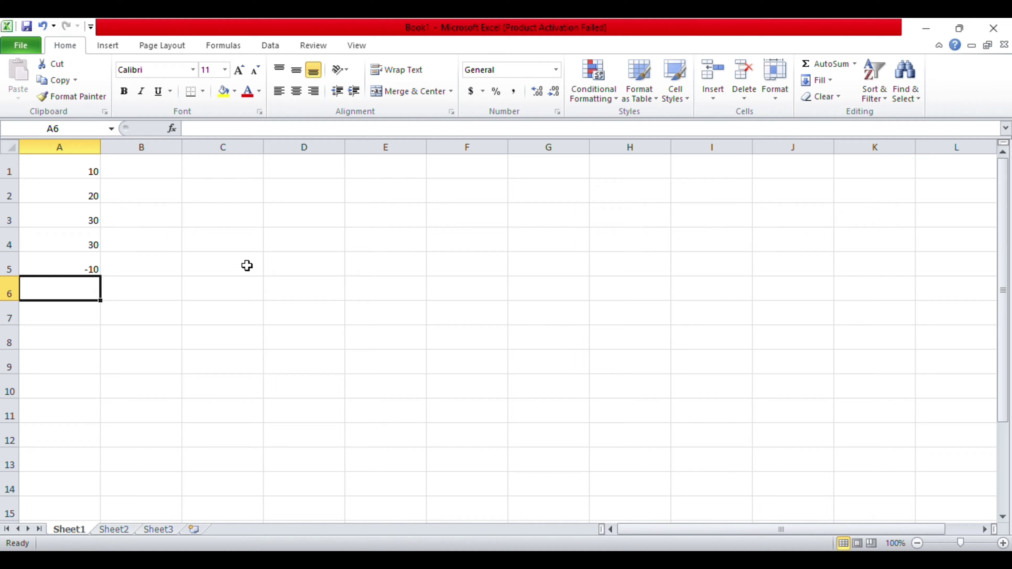
pyautogui.write('=A1')
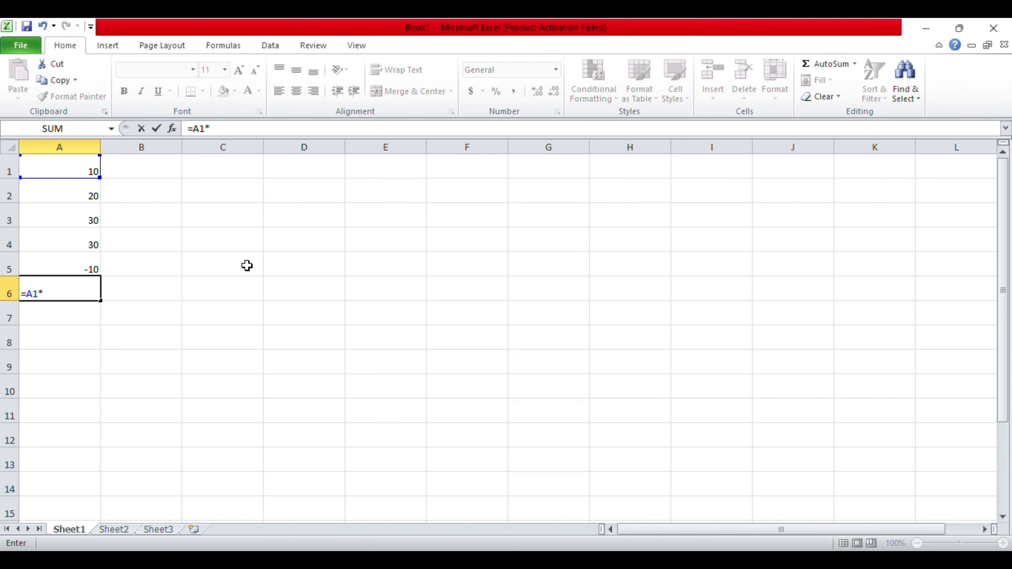
pyautogui.write('*A2')
pyautogui.press('Return')
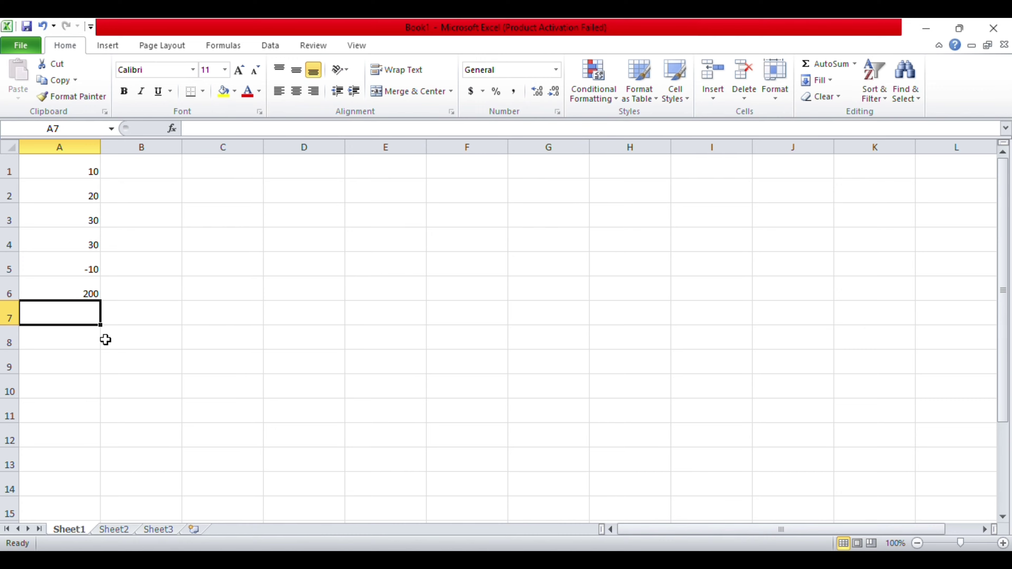
# Step: Divide the first number by the second in cell A7 with the formula =A1/A2
pyautogui.write('=')
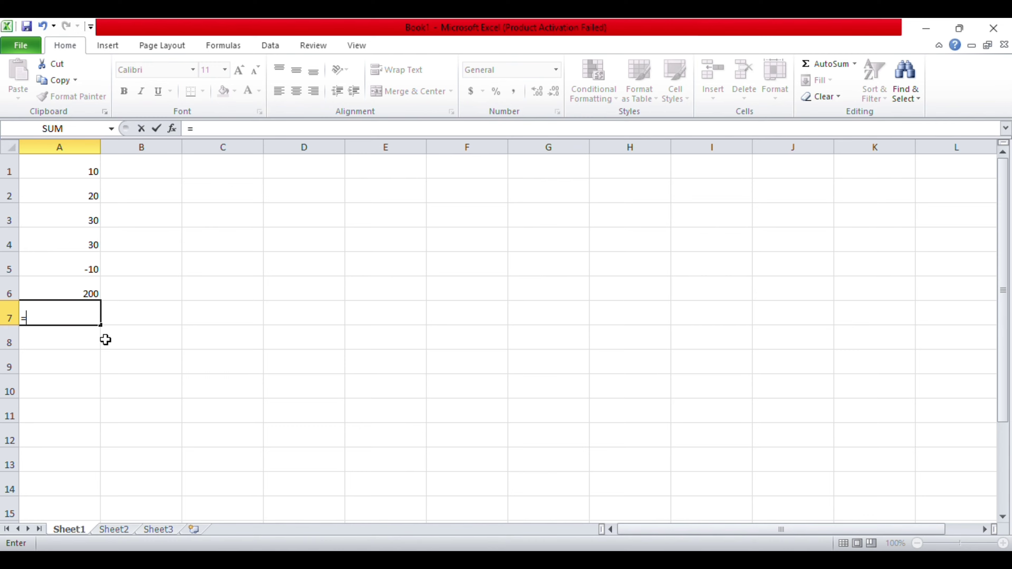
pyautogui.write('A1/')
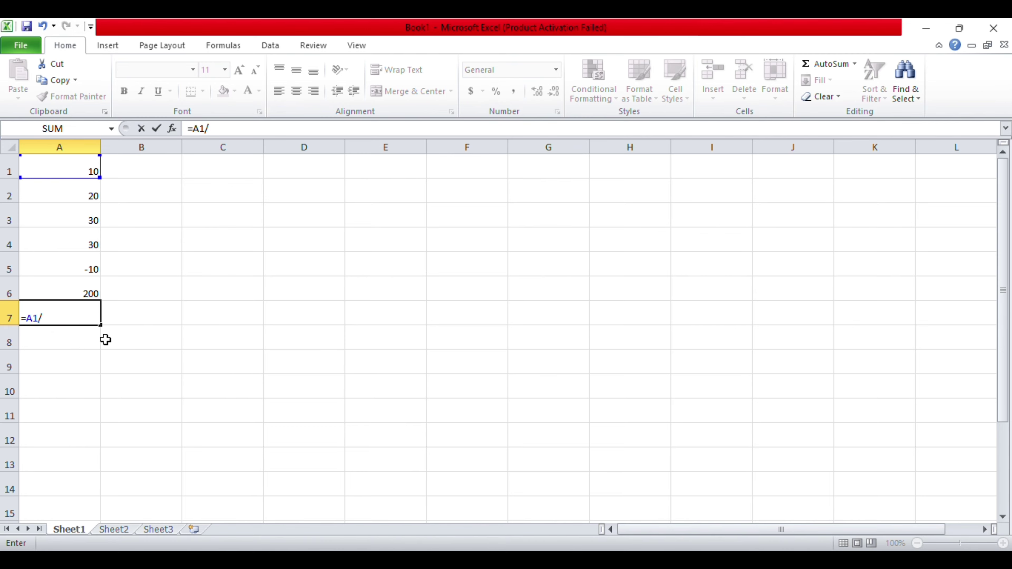
pyautogui.write('A2')
pyautogui.press('Return')
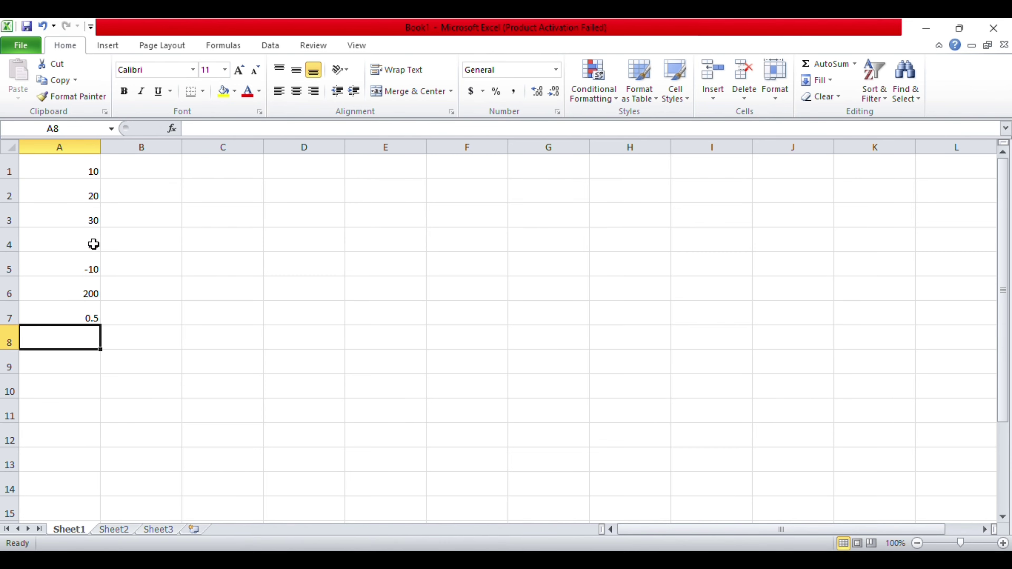
pyautogui.moveTo(91, 244); pyautogui.dragTo(91, 318)
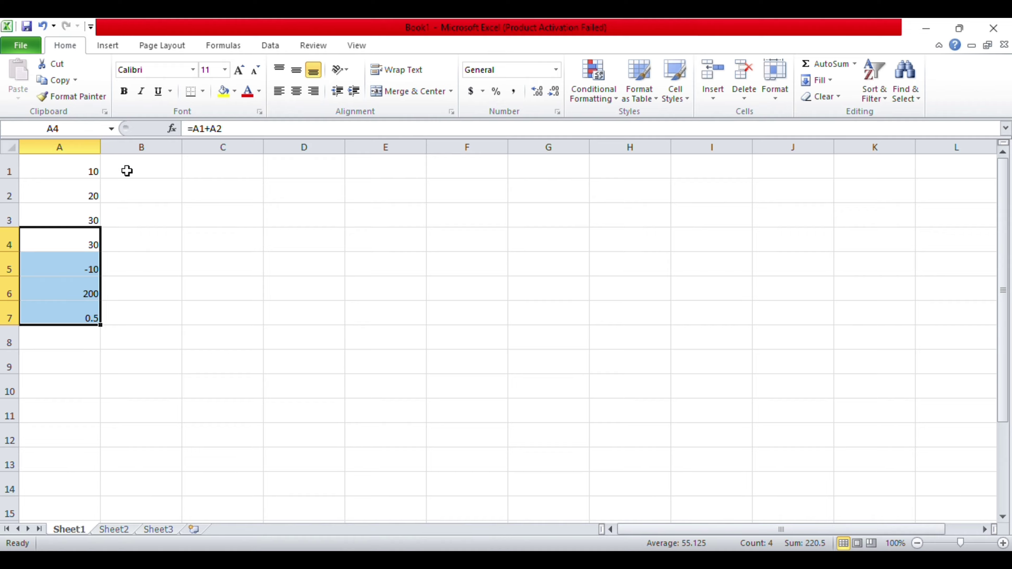
pyautogui.click(125, 257)
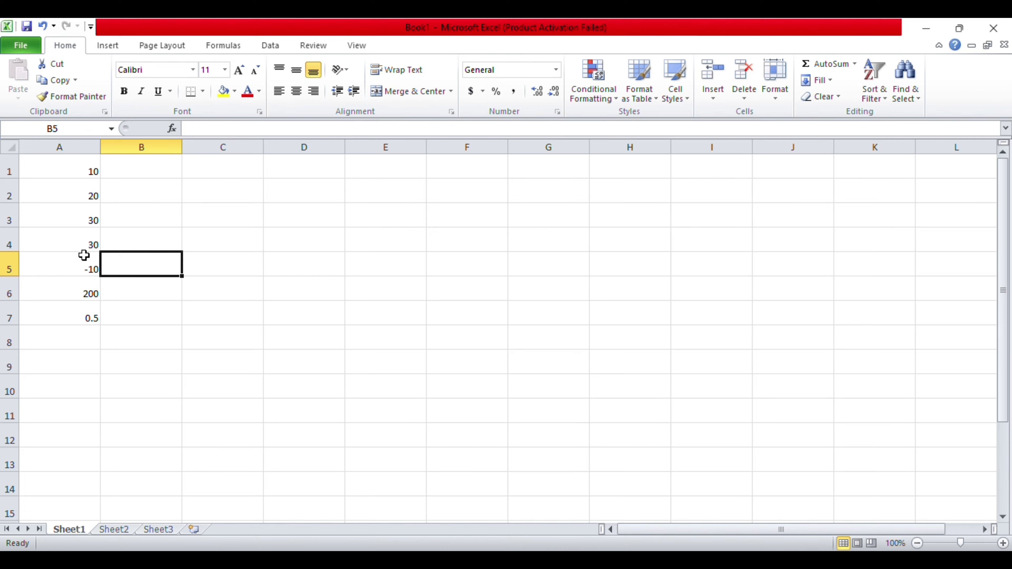
pyautogui.moveTo(84, 165); pyautogui.dragTo(83, 326)
pyautogui.click(171, 295)
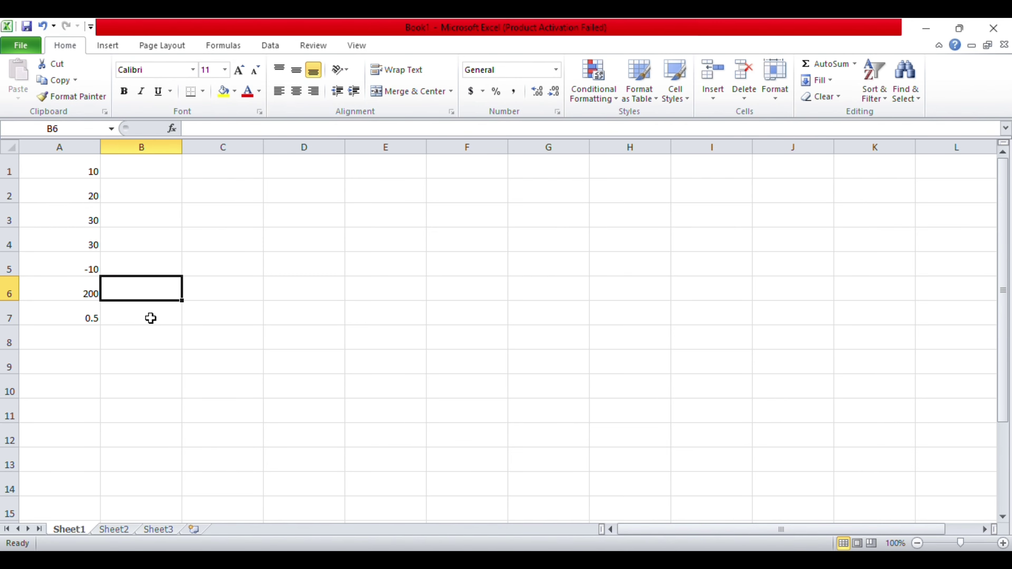
# Step: Clear the contents of the whole column A on Sheet1
pyautogui.click(89, 171)
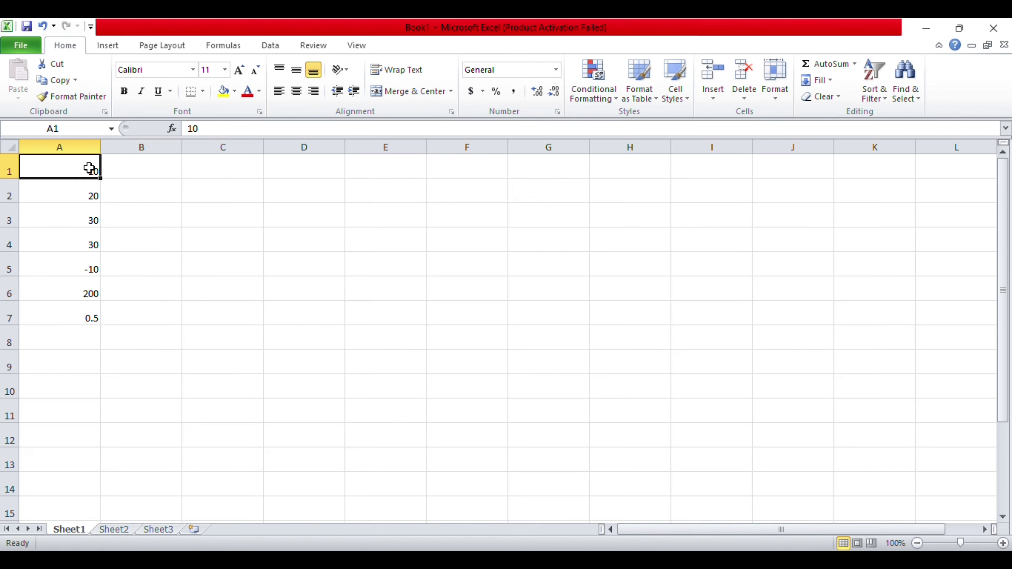
pyautogui.click(90, 147)
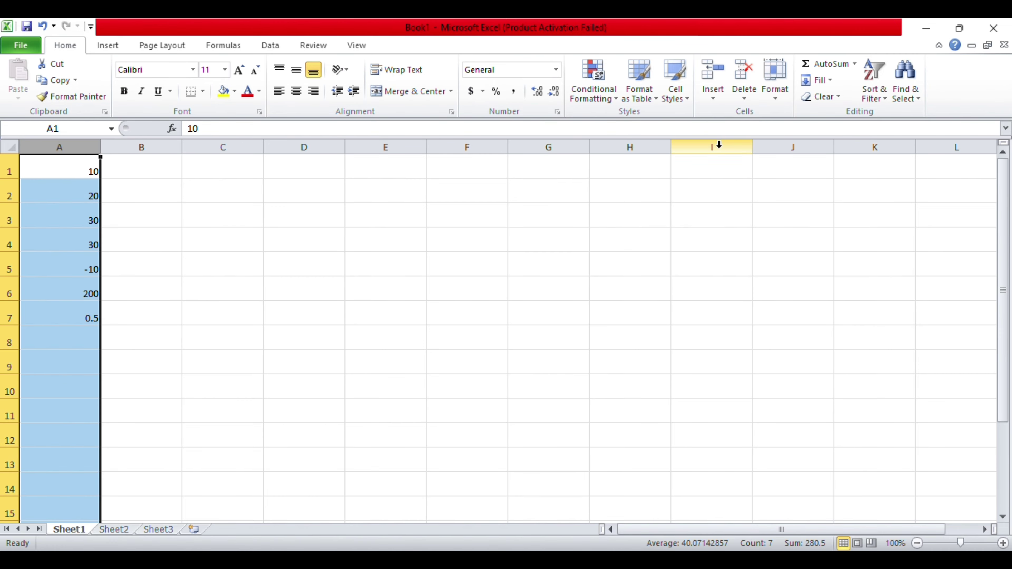
pyautogui.press('Delete')
pyautogui.click(210, 307)
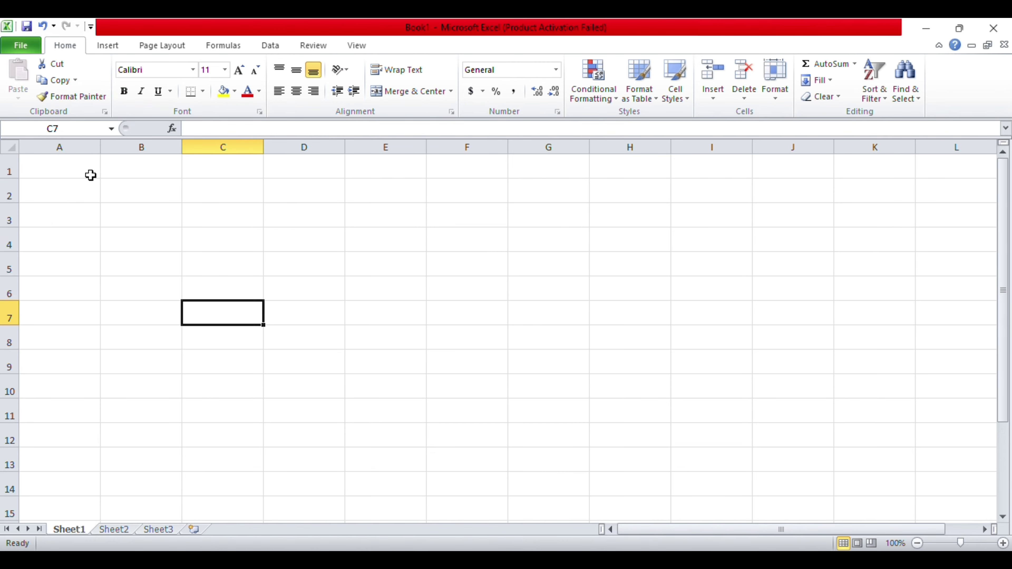
# Step: Enter 1 in cell A1 and 2 in cell A2
pyautogui.click(76, 167)
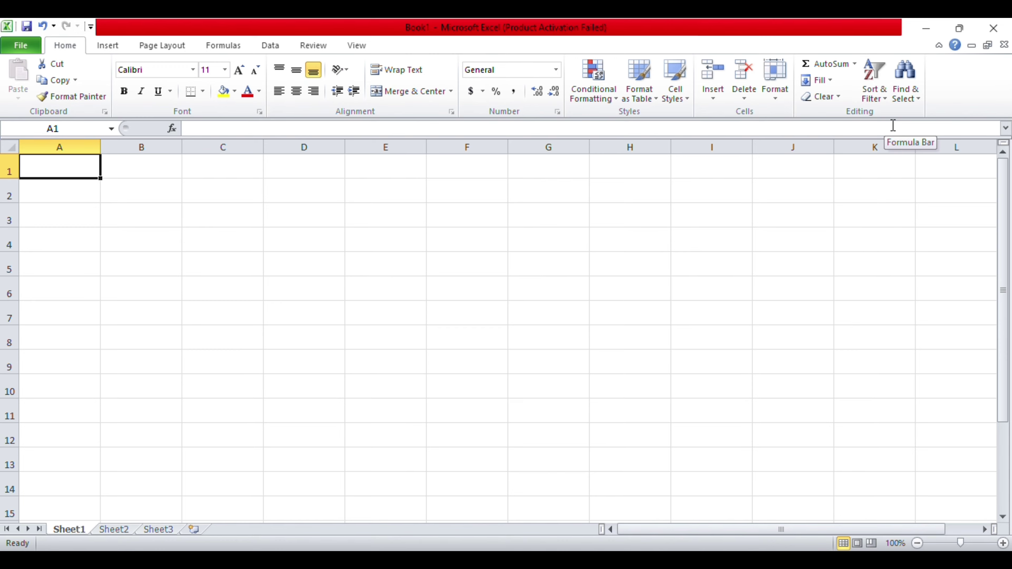
pyautogui.write('1')
pyautogui.press('Return')
pyautogui.write('2')
pyautogui.press('Return')
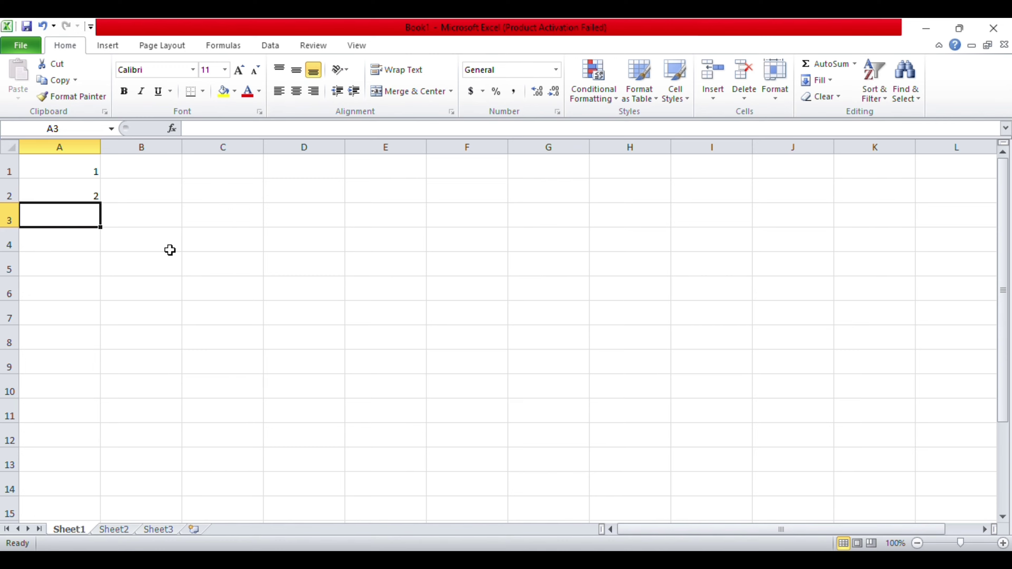
# Step: Extend the number series from cells A1:A2 down to cell A15 with AutoFill
pyautogui.moveTo(72, 171); pyautogui.dragTo(70, 190)
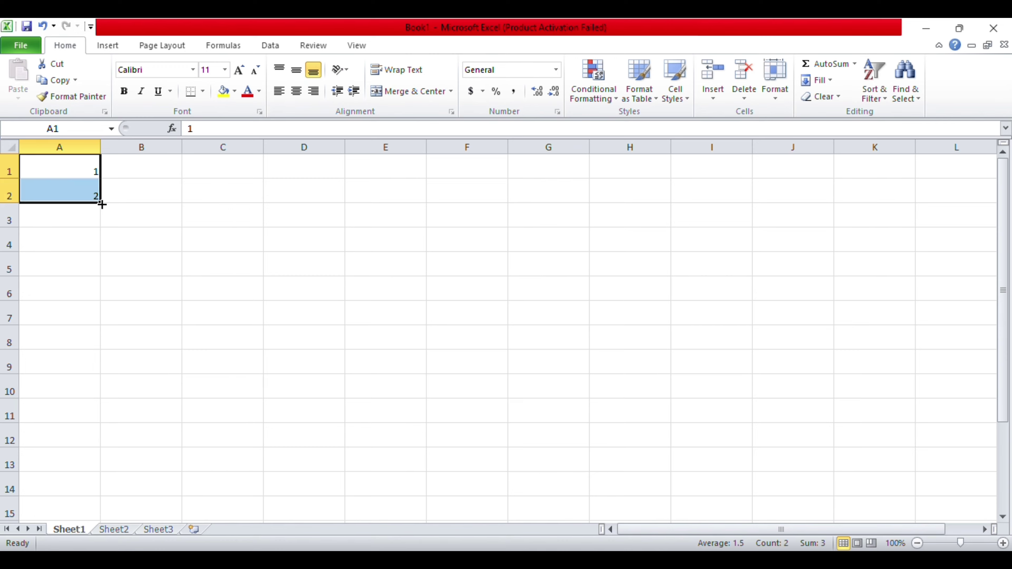
pyautogui.moveTo(102, 205); pyautogui.dragTo(89, 509)
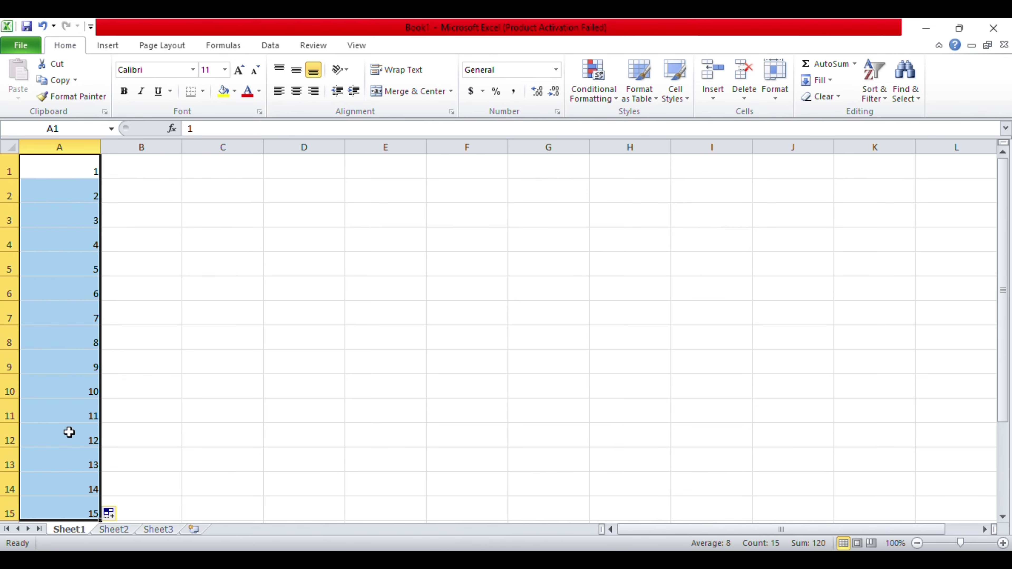
pyautogui.click(238, 239)
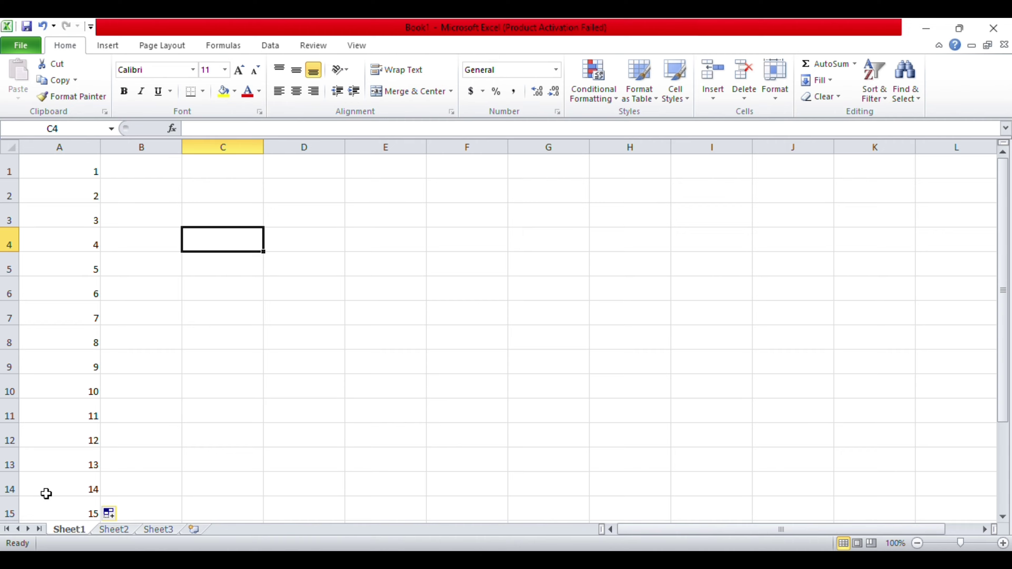
pyautogui.click(146, 335)
pyautogui.moveTo(87, 176); pyautogui.dragTo(65, 505)
pyautogui.click(199, 357)
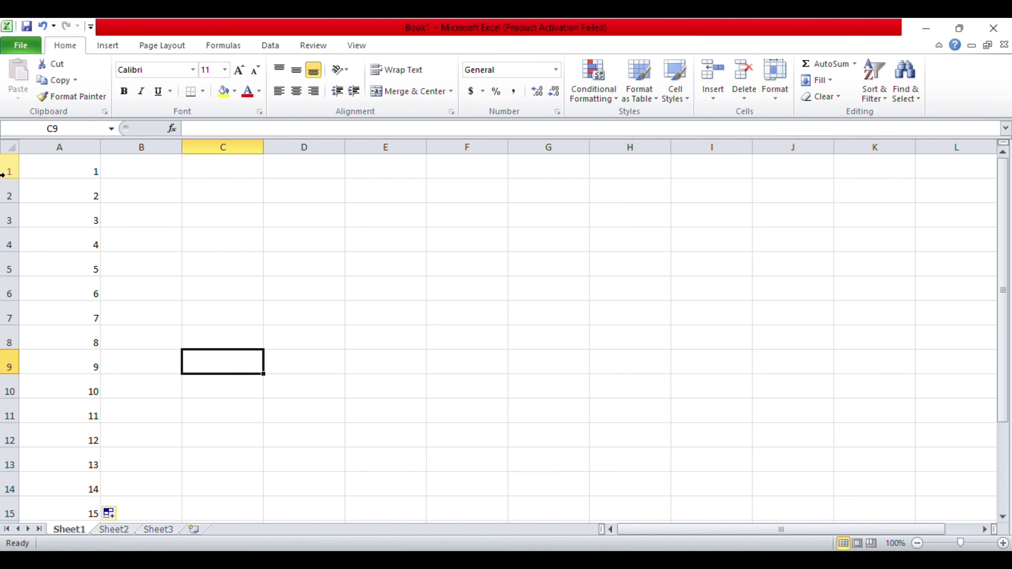
pyautogui.click(90, 338)
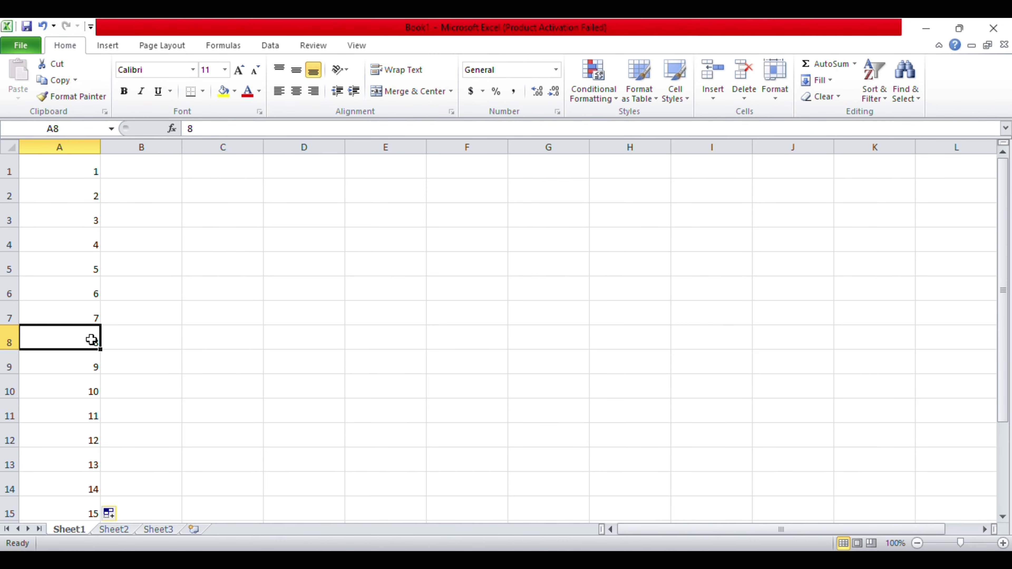
pyautogui.click(69, 420)
pyautogui.click(164, 211)
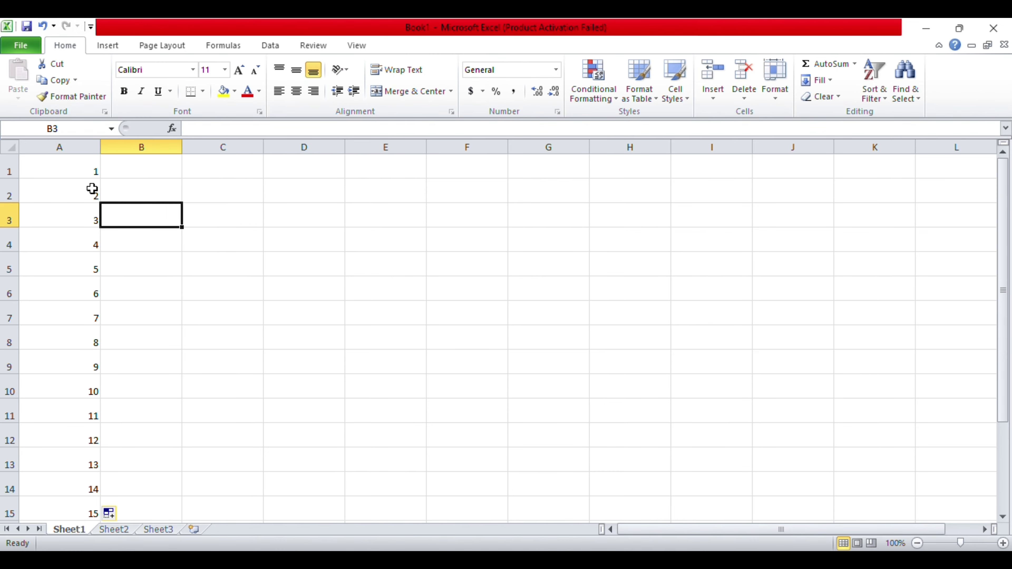
# Step: Insert a blank row above the number series, at row 1
pyautogui.click(6, 168)
pyautogui.rightClick(6, 167)
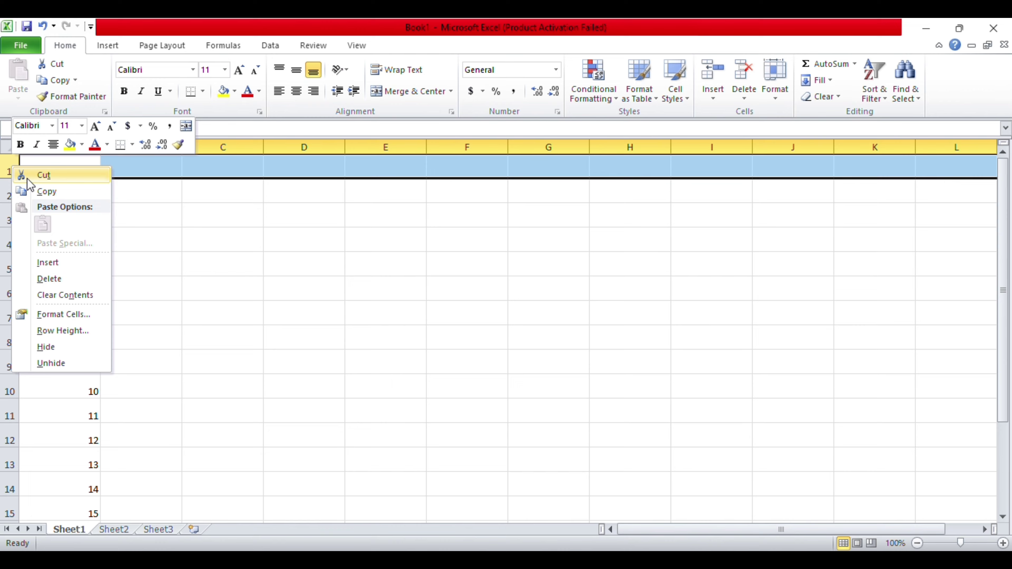
pyautogui.click(56, 259)
pyautogui.click(195, 233)
# Step: Enter the heading TABLE in cell A1 above the number series
pyautogui.click(77, 167)
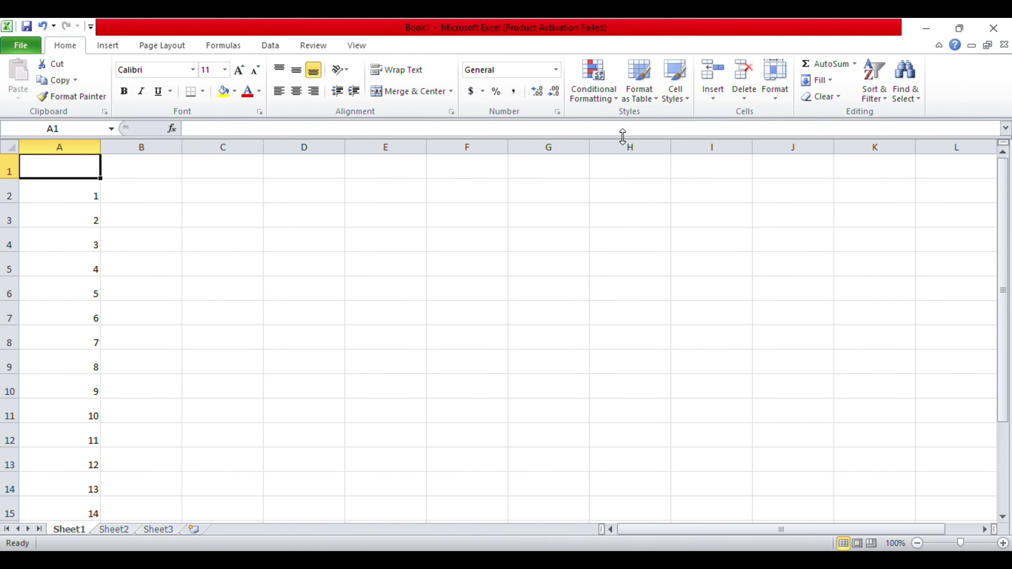
pyautogui.write('T')
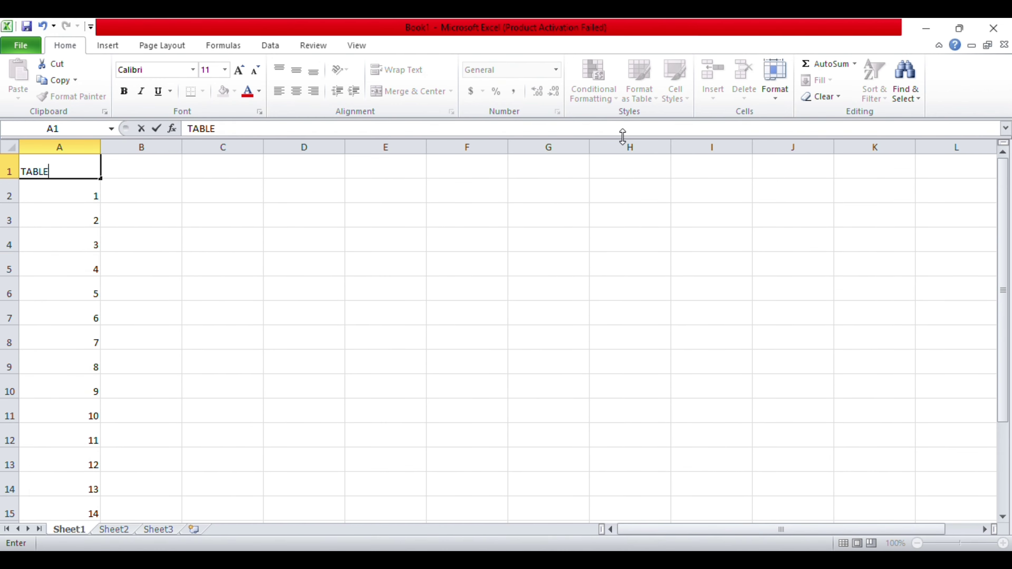
pyautogui.write('ABLE')
pyautogui.press('Return')
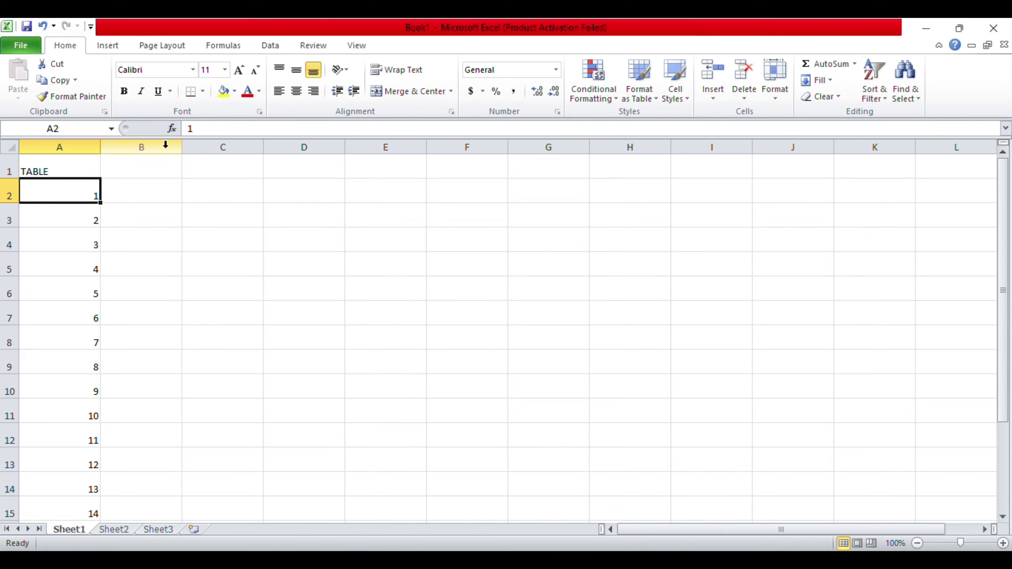
pyautogui.click(157, 217)
# Step: Format the TABLE heading in cell A1 as bold red text with a yellow fill
pyautogui.click(49, 170)
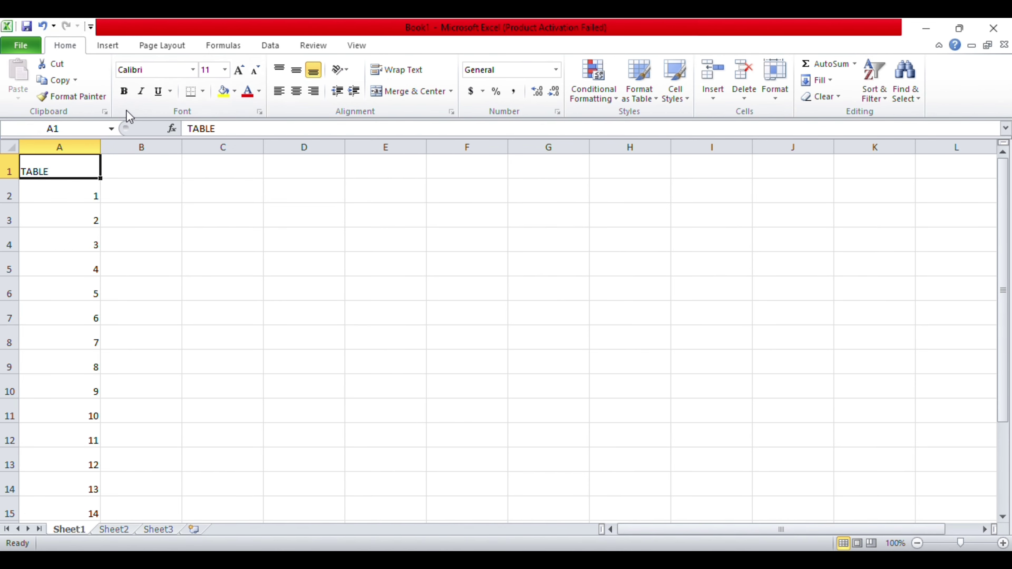
pyautogui.click(123, 91)
pyautogui.click(248, 91)
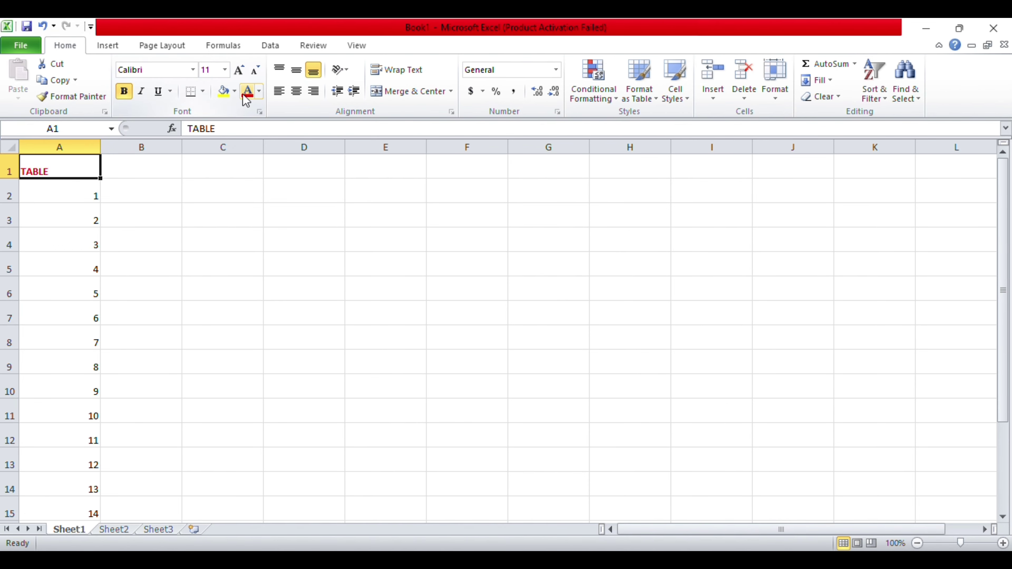
pyautogui.click(223, 92)
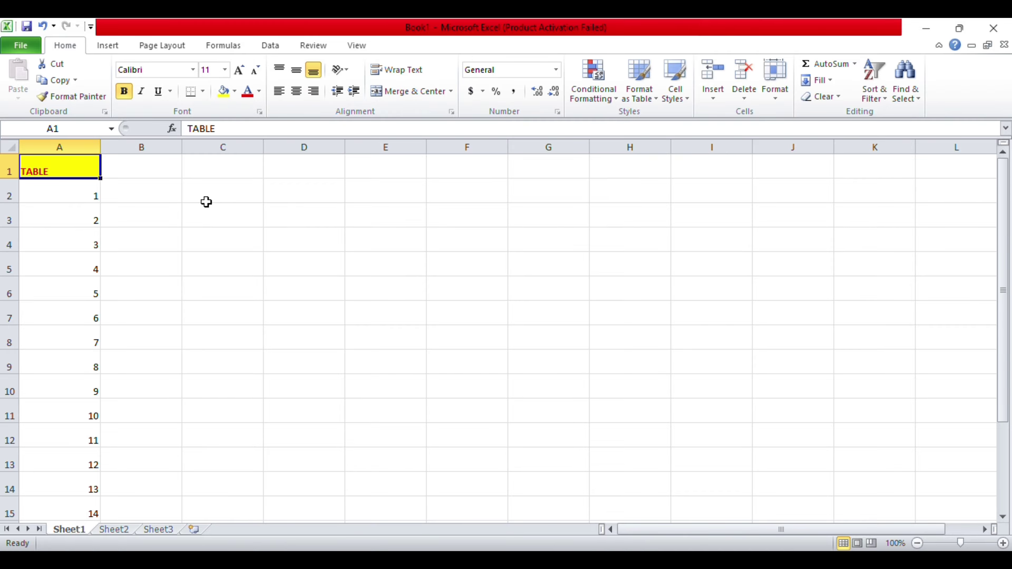
# Step: Apply all borders to column A and centre its contents horizontally
pyautogui.click(74, 140)
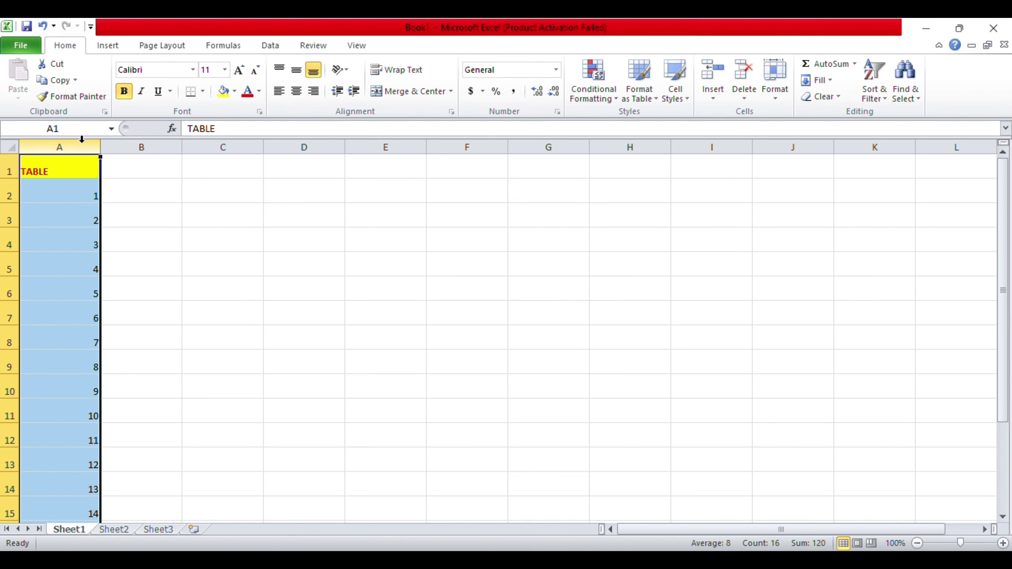
pyautogui.click(203, 91)
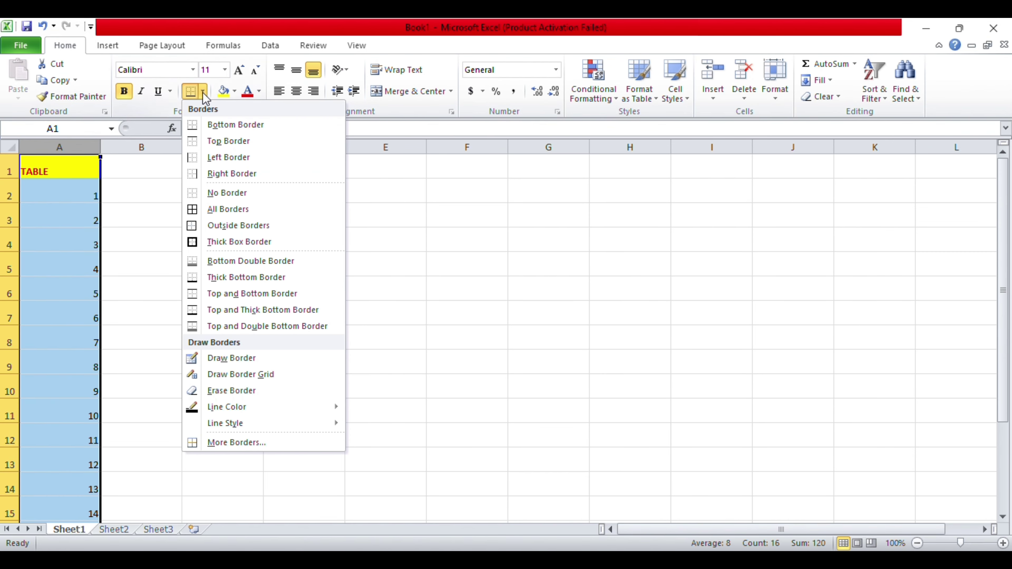
pyautogui.click(215, 208)
pyautogui.click(296, 91)
pyautogui.click(265, 183)
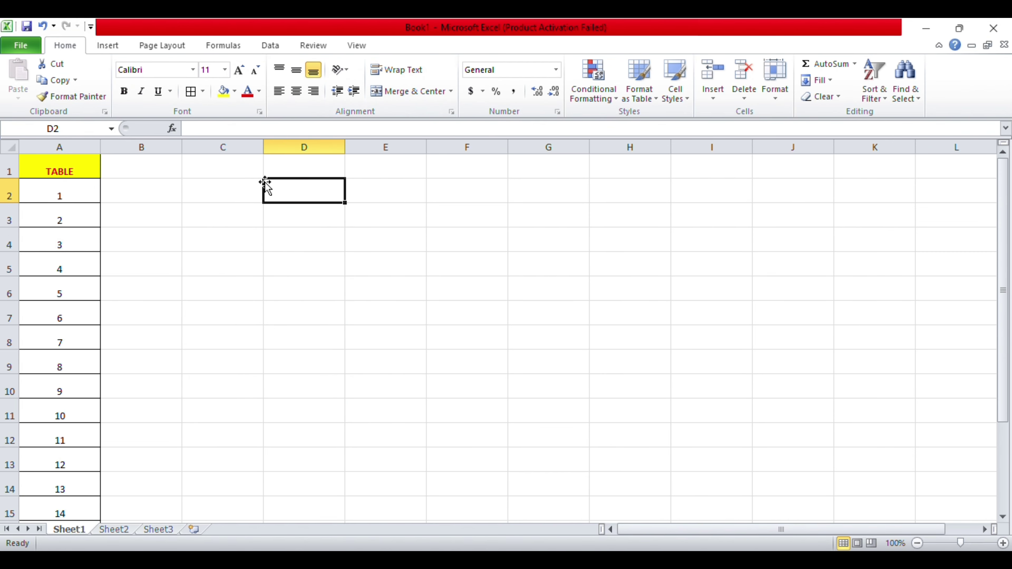
# Step: Middle-align the TABLE heading in cell A1 vertically, and do the same for the whole of column A
pyautogui.click(64, 168)
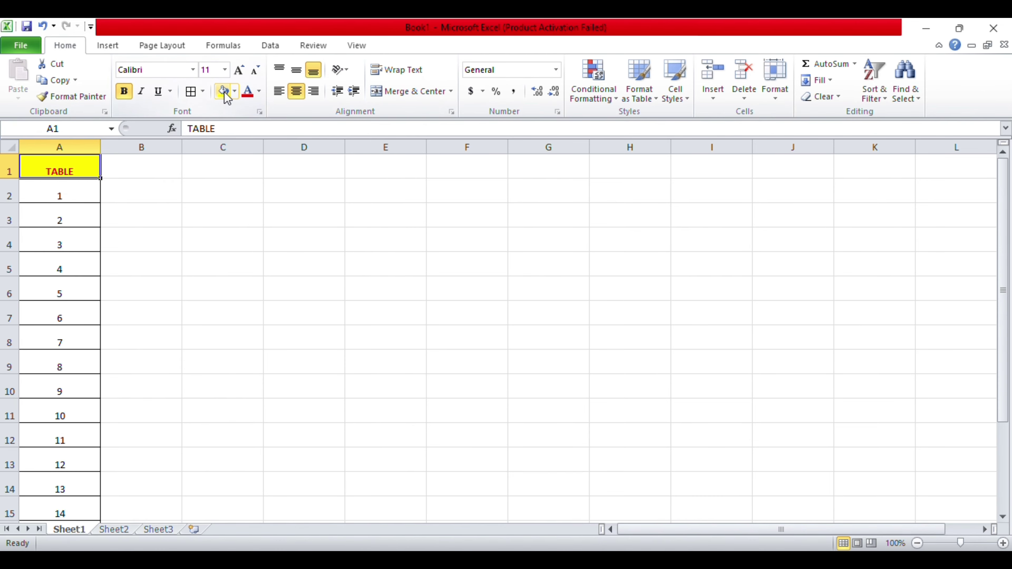
pyautogui.click(296, 70)
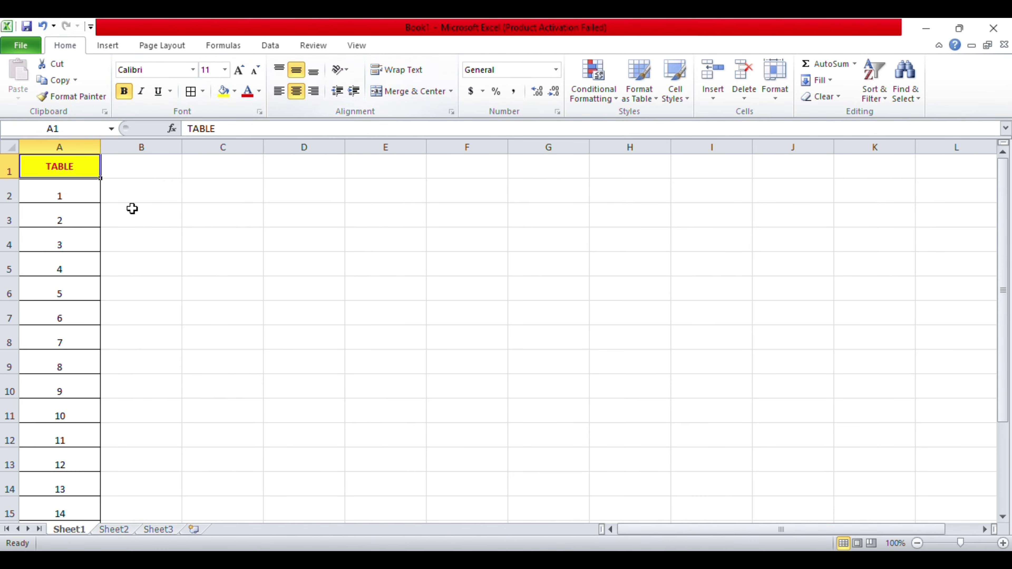
pyautogui.click(60, 240)
pyautogui.click(69, 145)
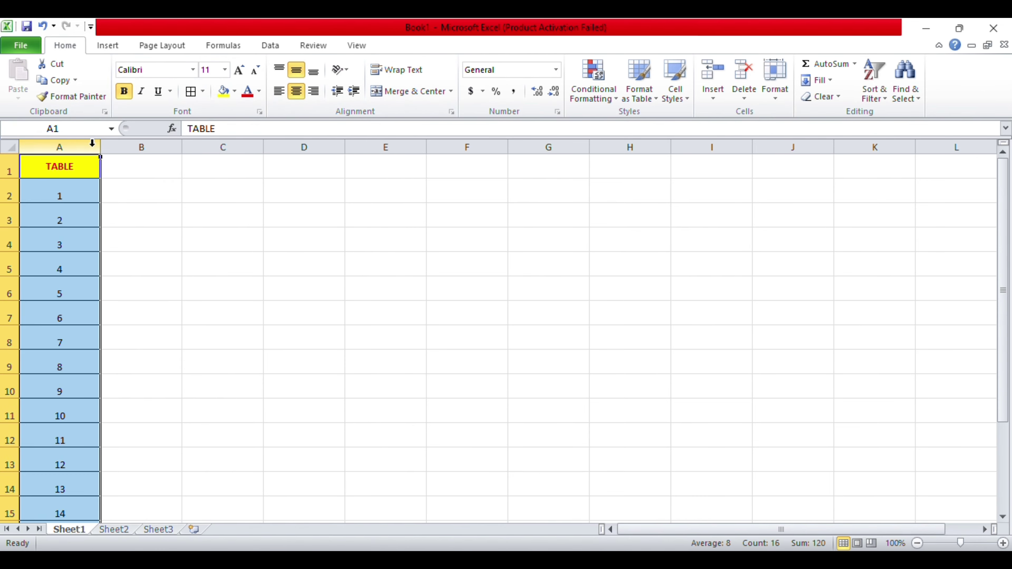
pyautogui.click(230, 184)
pyautogui.moveTo(84, 167); pyautogui.dragTo(79, 514)
pyautogui.scroll(1, 113, 402)
pyautogui.click(202, 342)
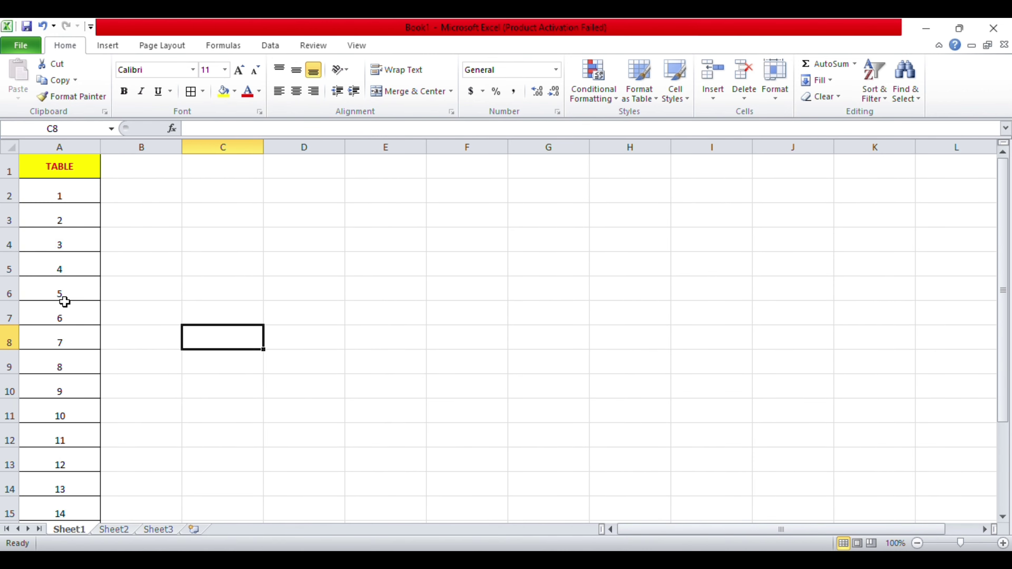
pyautogui.click(62, 147)
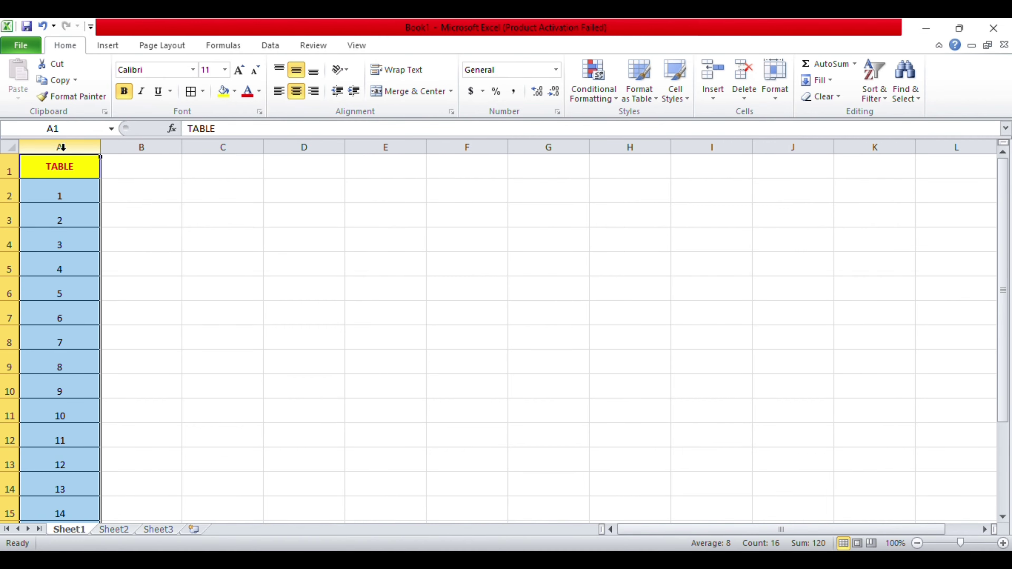
pyautogui.click(296, 72)
pyautogui.click(296, 71)
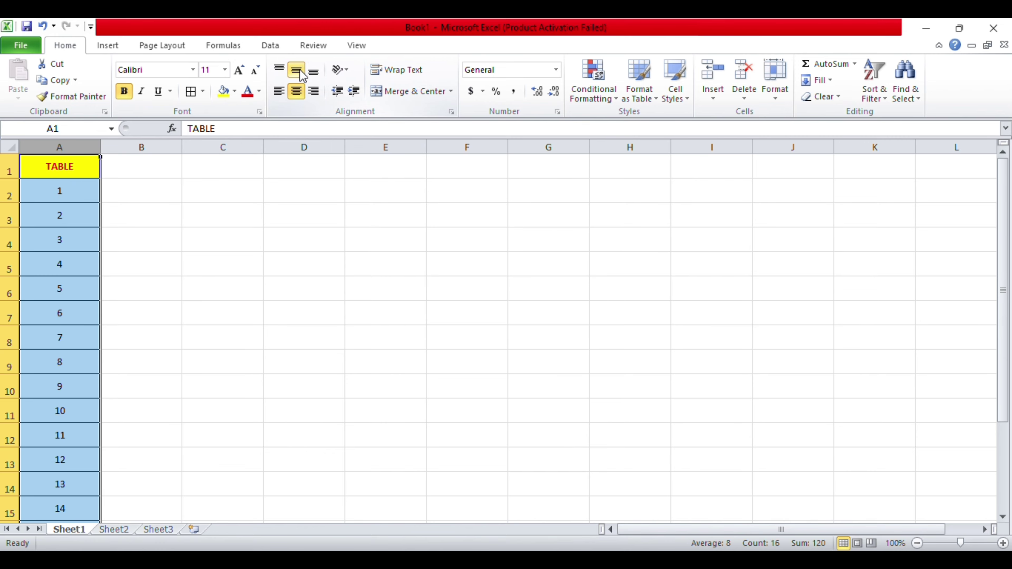
pyautogui.click(141, 338)
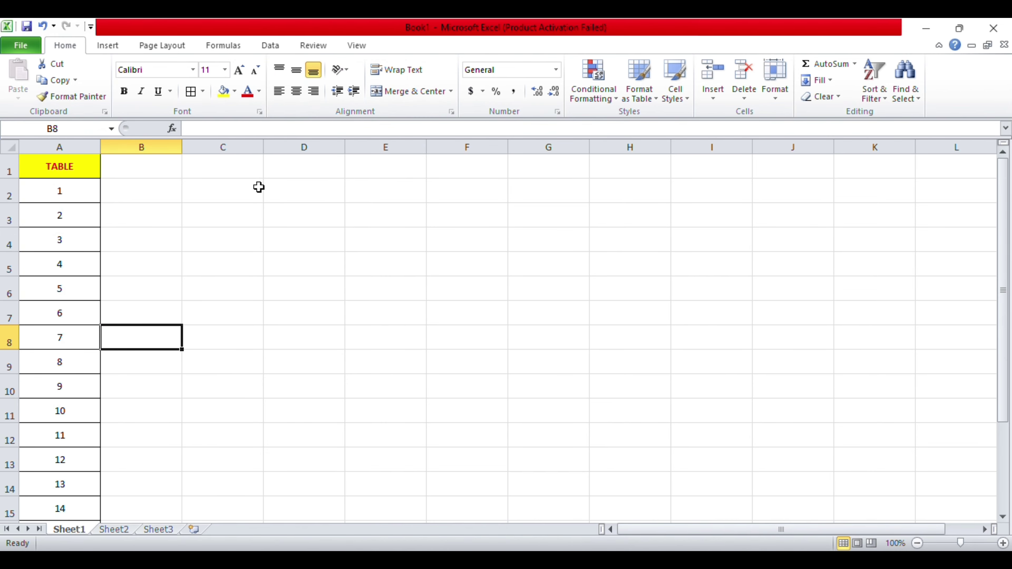
# Step: Increase the font size of the TABLE heading in cell A1 to 12
pyautogui.click(66, 273)
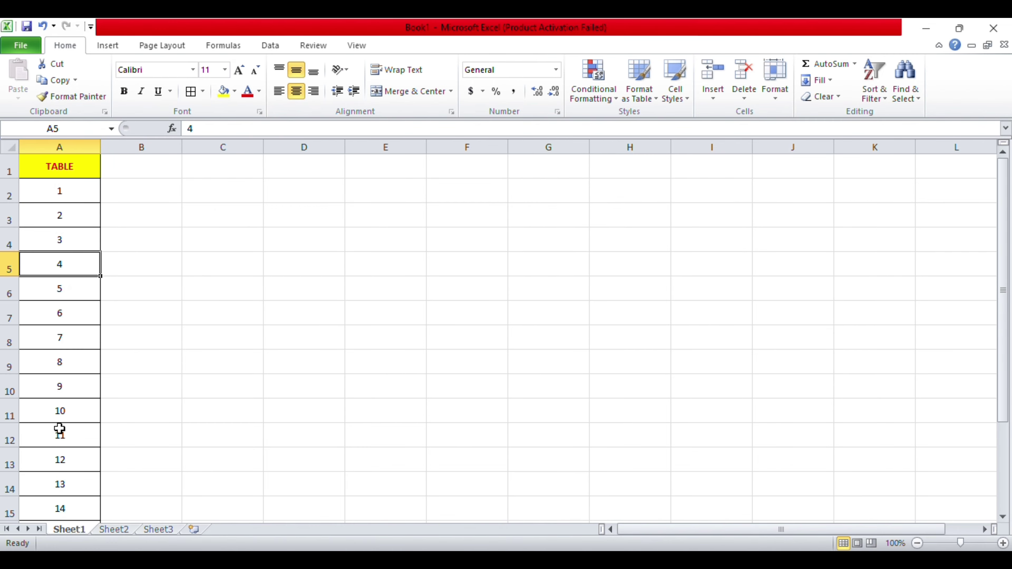
pyautogui.click(60, 430)
pyautogui.click(66, 170)
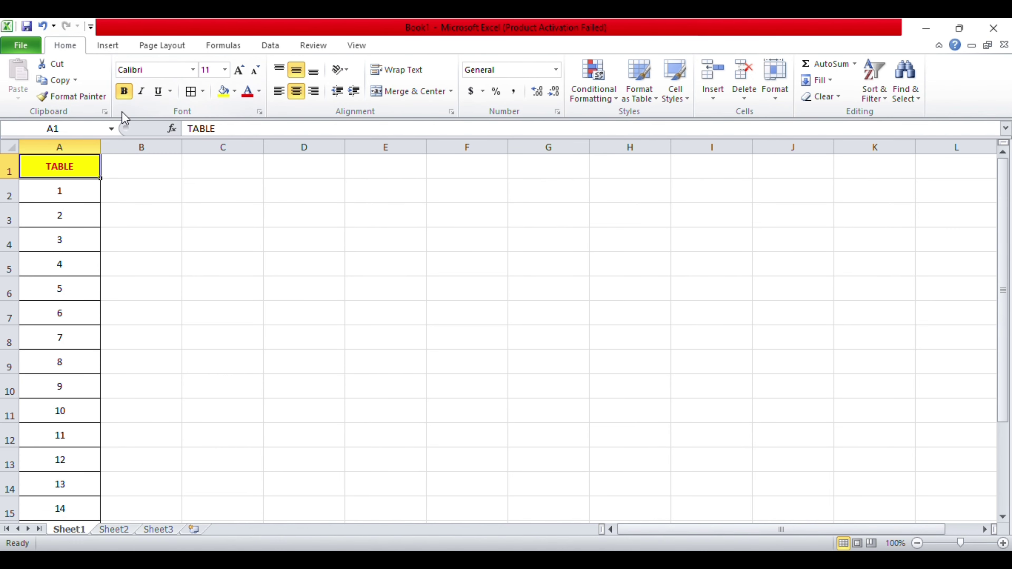
pyautogui.click(239, 70)
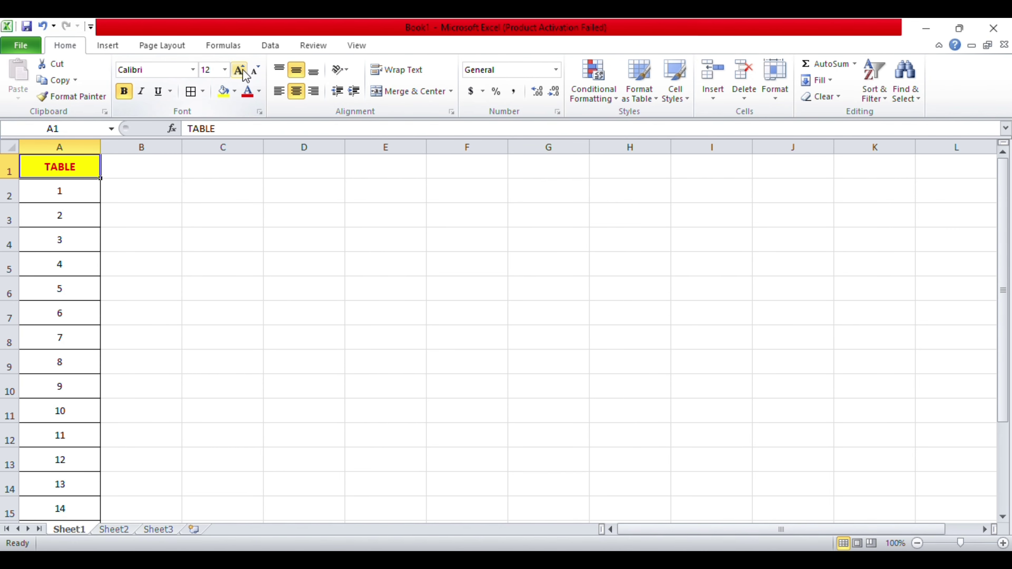
pyautogui.click(40, 245)
pyautogui.click(59, 314)
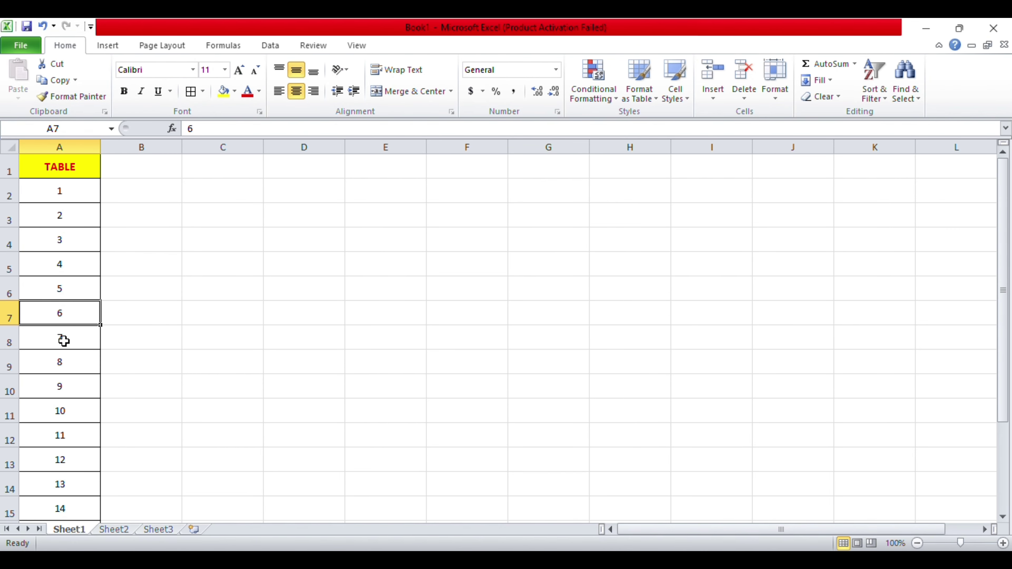
pyautogui.click(159, 405)
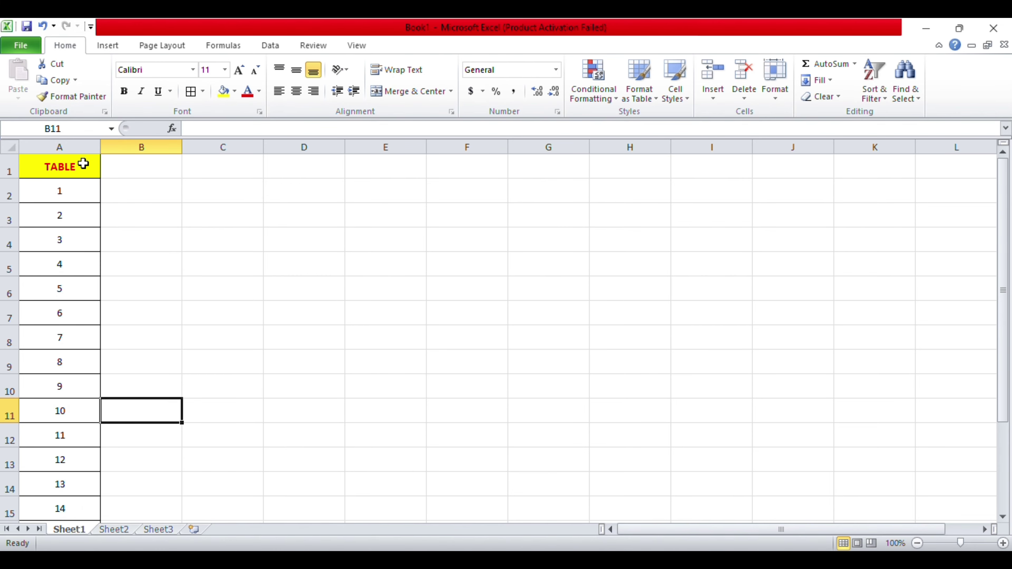
pyautogui.click(43, 313)
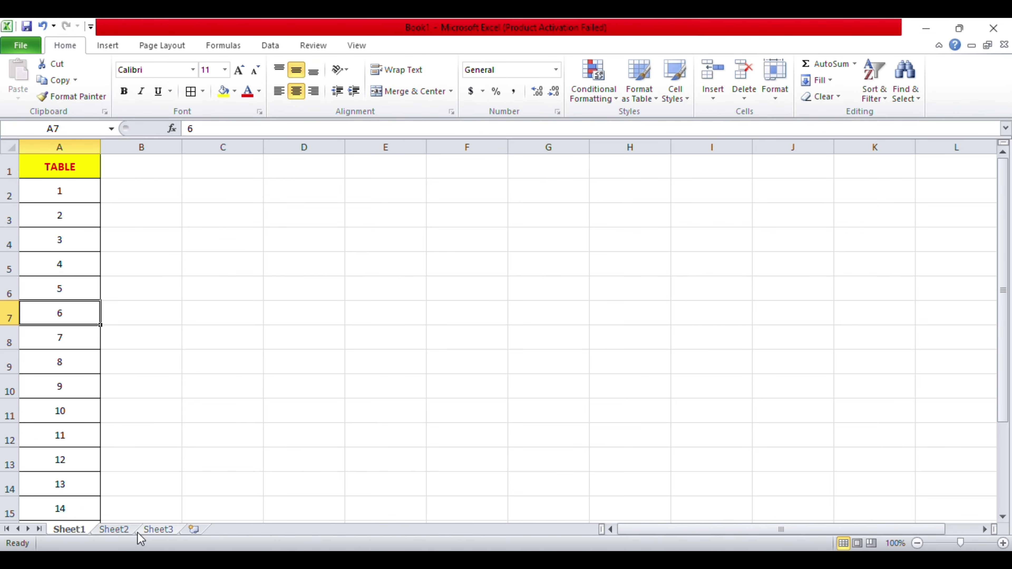
# Step: Review the formatting notes on bold, border and color in Sheet2 rows 57 to 59, and return to Sheet1
pyautogui.click(114, 530)
pyautogui.scroll(4, 228, 375)
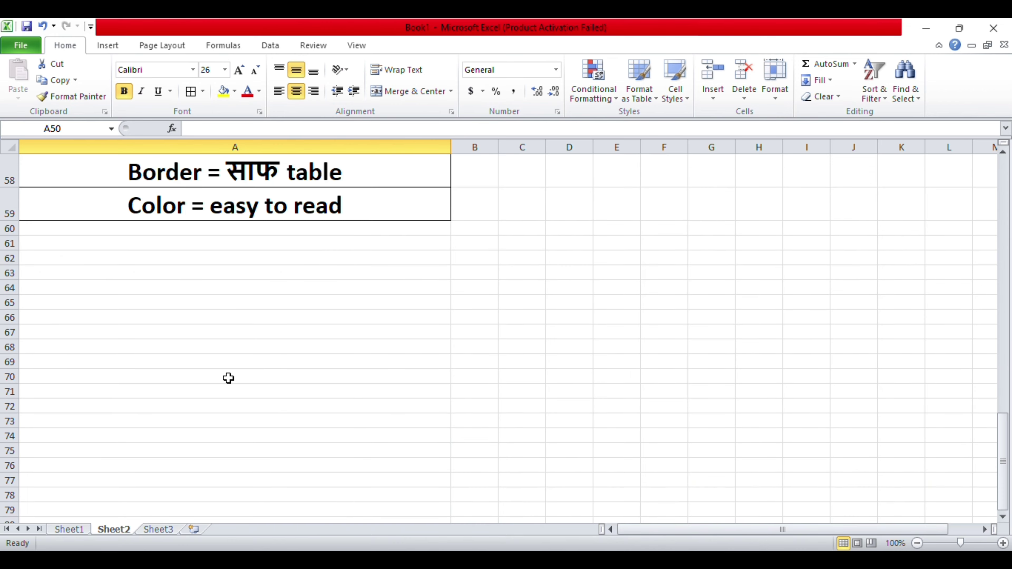
pyautogui.scroll(2, 228, 378)
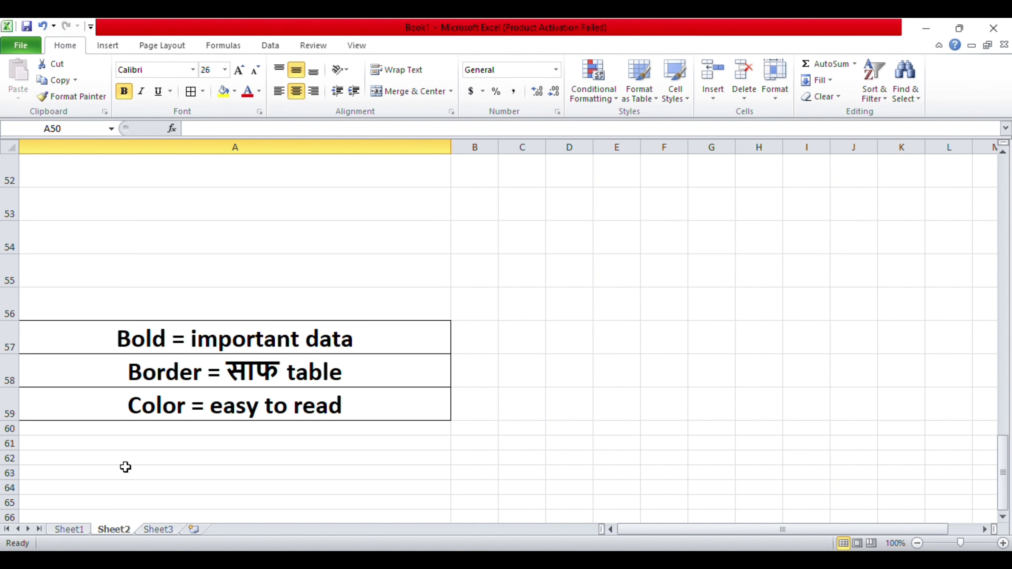
pyautogui.click(61, 532)
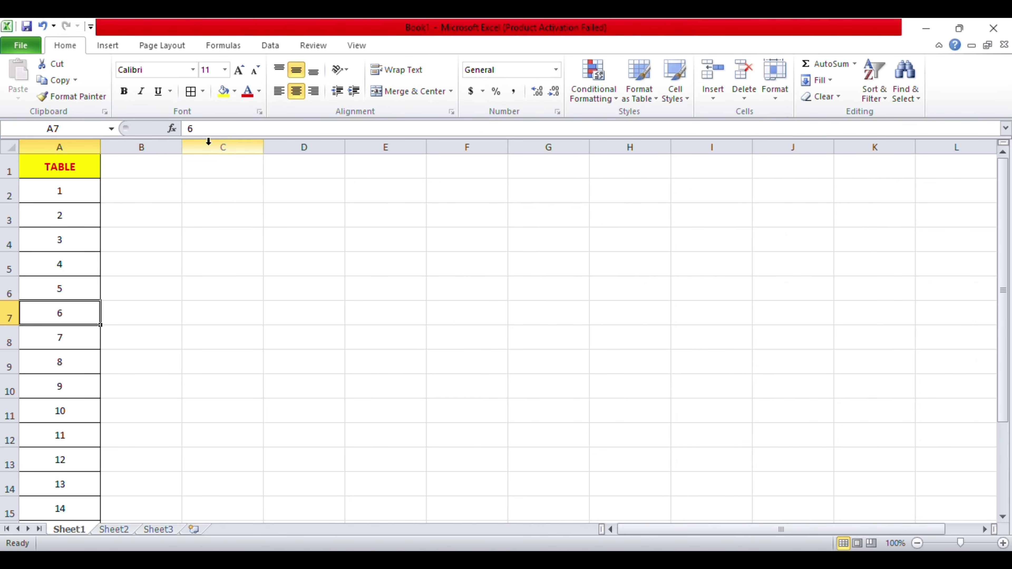
pyautogui.click(222, 191)
pyautogui.click(334, 182)
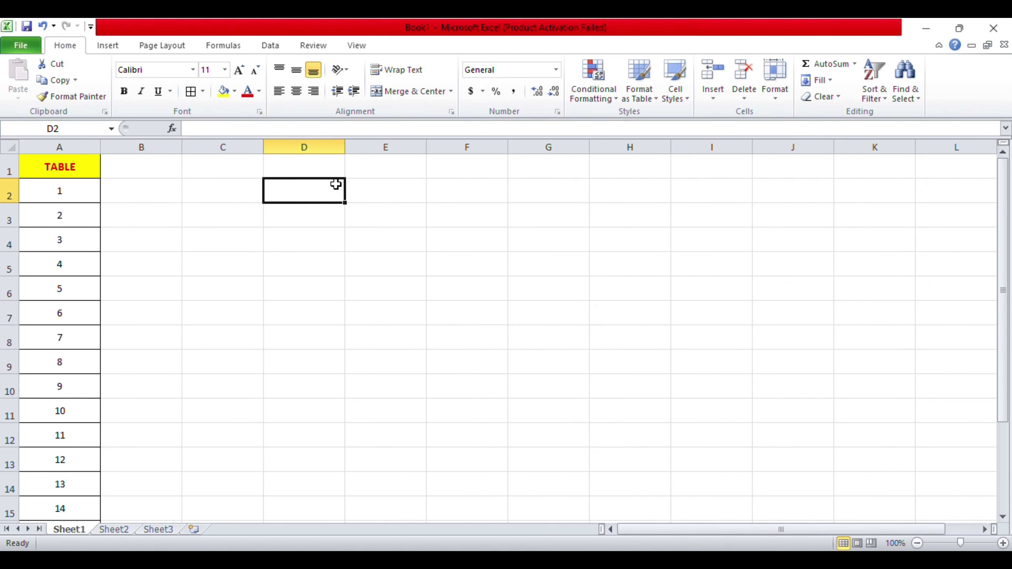
pyautogui.click(385, 188)
pyautogui.click(233, 198)
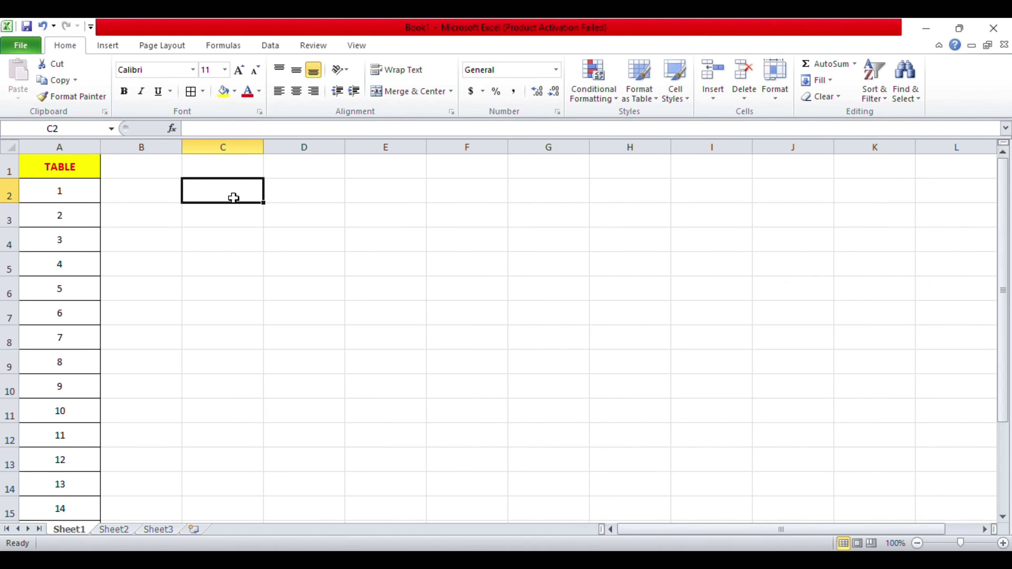
pyautogui.click(318, 197)
pyautogui.click(400, 192)
pyautogui.moveTo(223, 200); pyautogui.dragTo(493, 352)
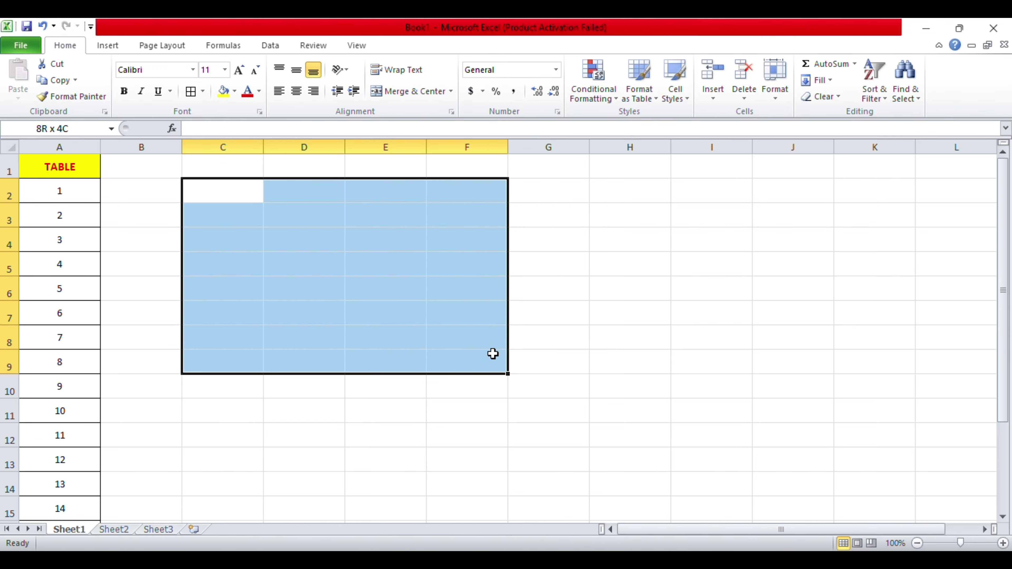
pyautogui.click(522, 270)
pyautogui.doubleClick(200, 191)
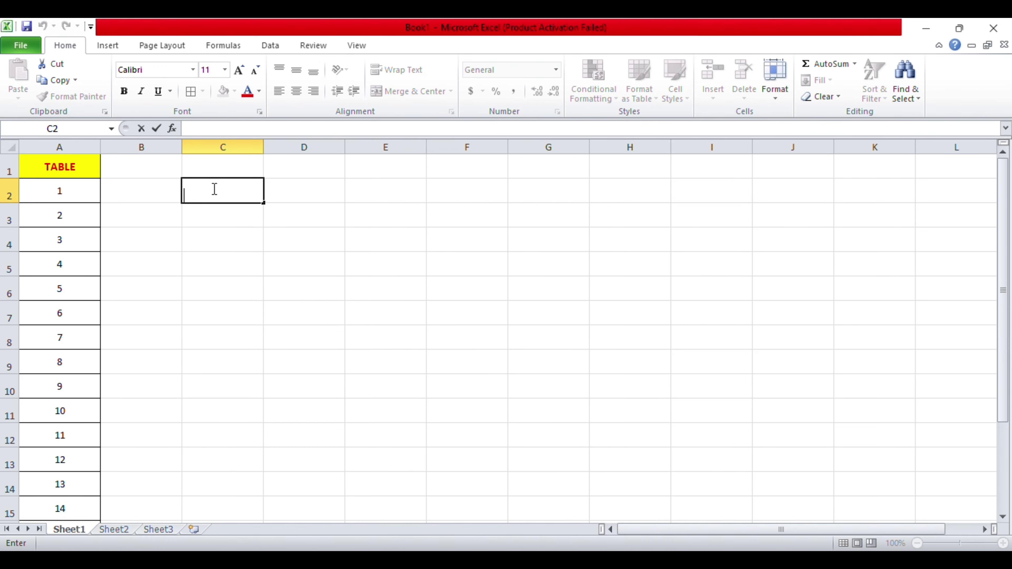
pyautogui.click(296, 257)
pyautogui.click(201, 193)
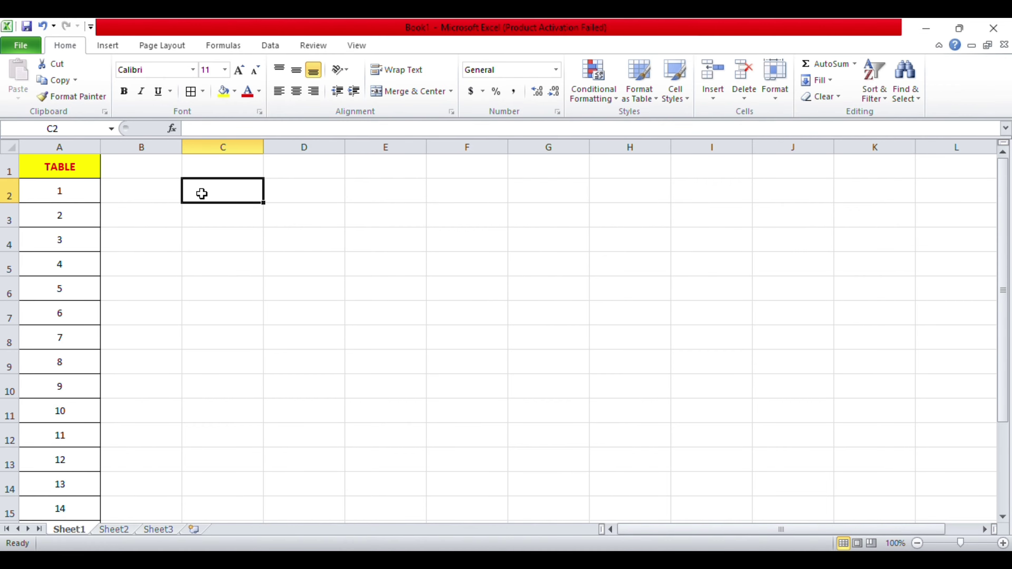
pyautogui.click(198, 164)
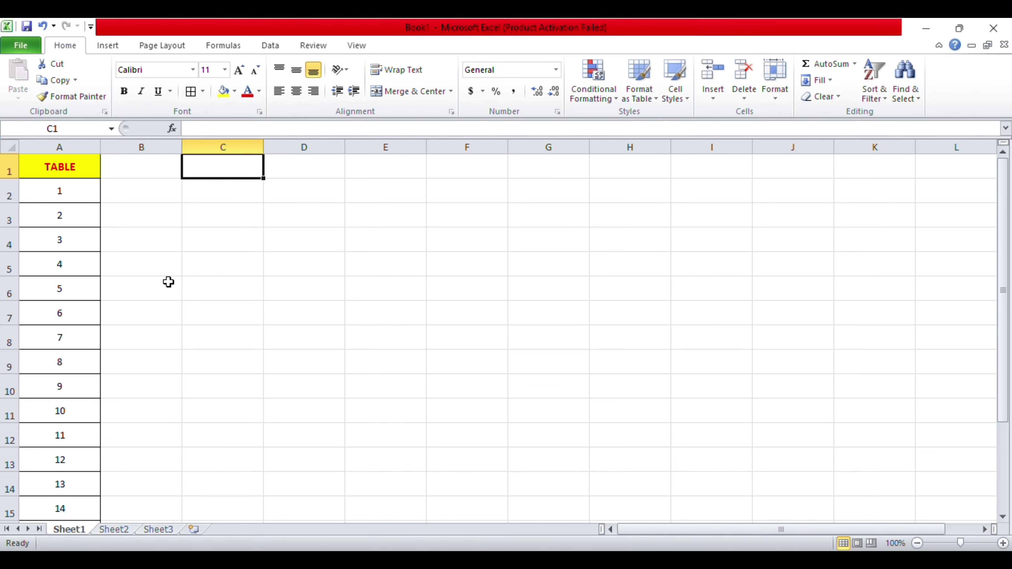
pyautogui.click(221, 147)
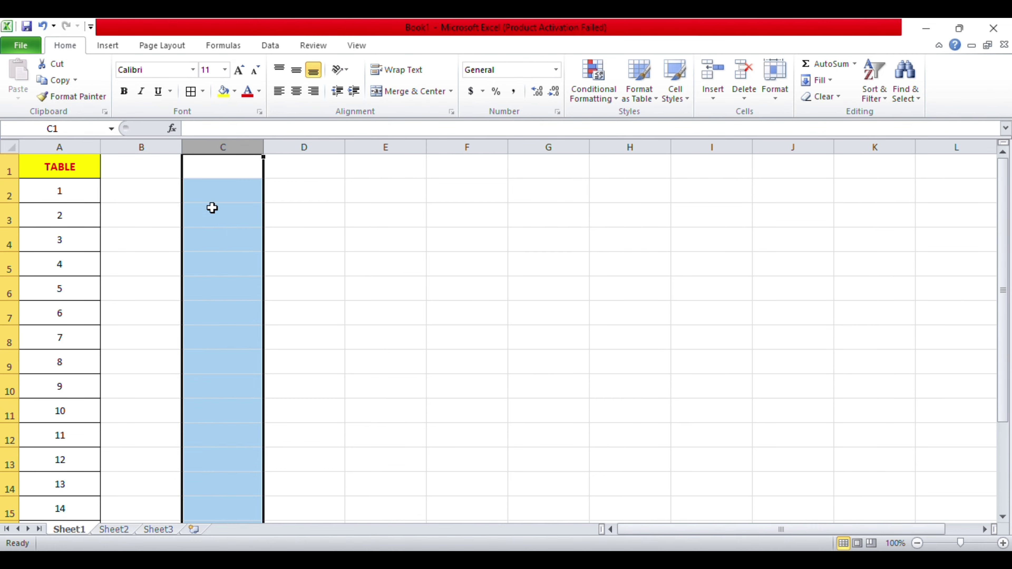
pyautogui.click(211, 217)
# Step: Enter the column headings NAME, AGE and CITY in cells C1, D1 and E1
pyautogui.click(215, 166)
pyautogui.write('NAM')
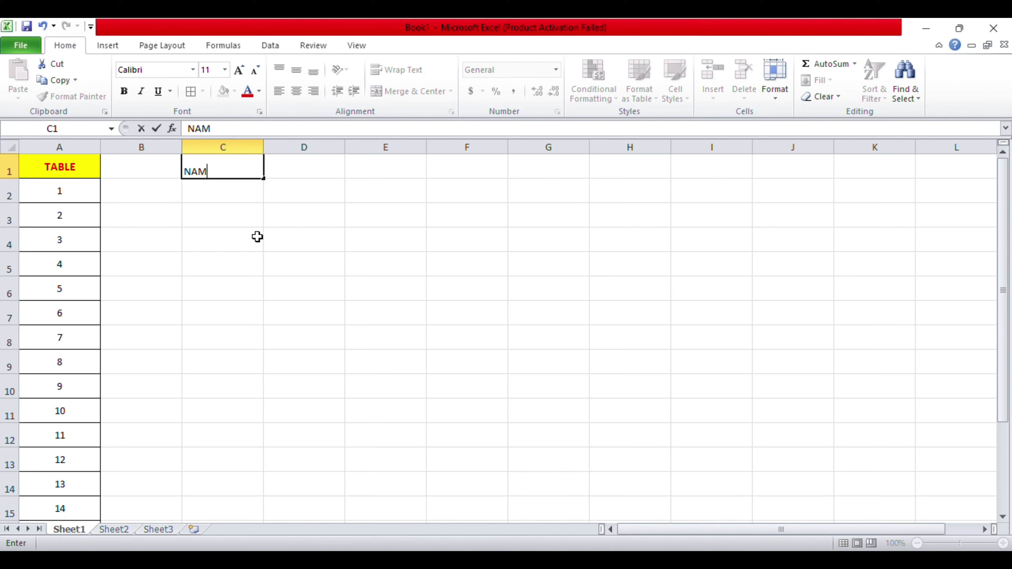
pyautogui.write('E')
pyautogui.click(299, 164)
pyautogui.write('AG')
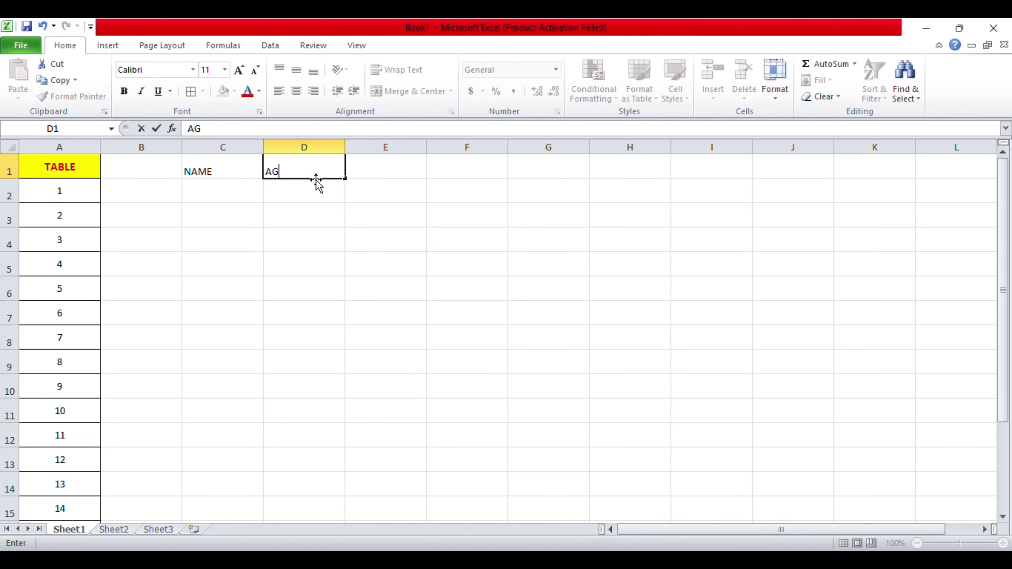
pyautogui.write('E')
pyautogui.click(378, 165)
pyautogui.write('C')
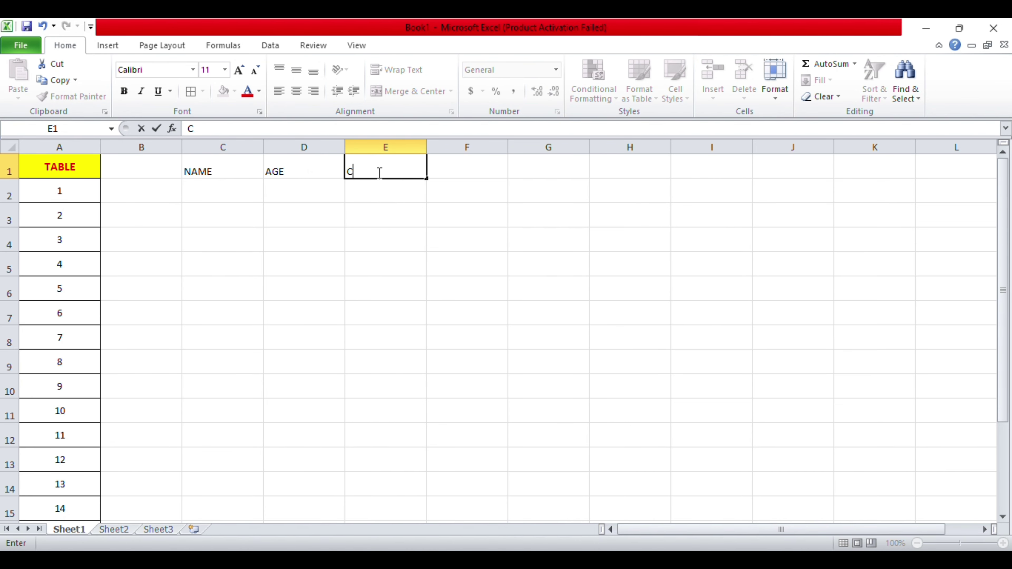
pyautogui.write('ITY')
pyautogui.click(398, 211)
pyautogui.click(481, 163)
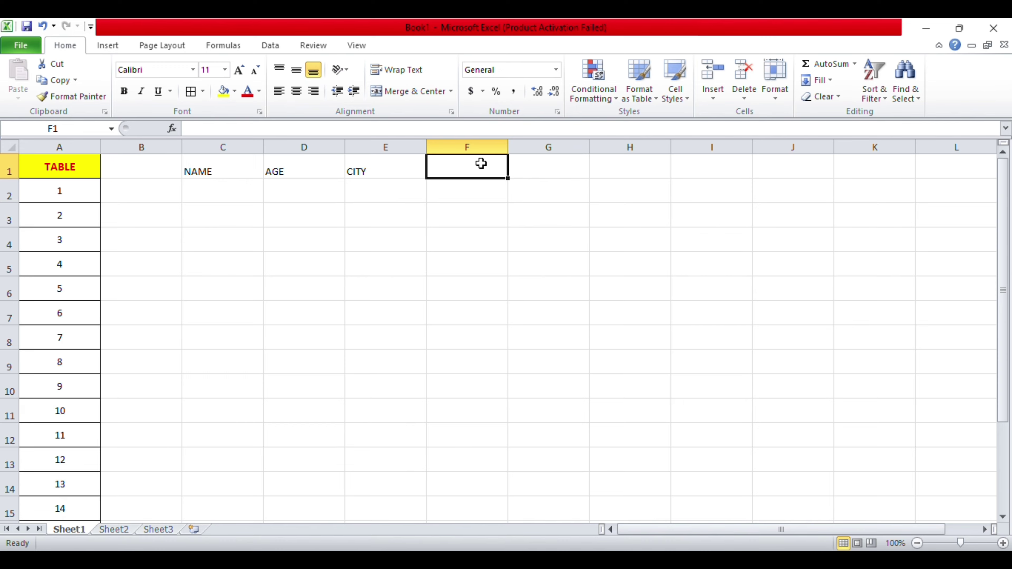
pyautogui.moveTo(457, 194); pyautogui.dragTo(465, 323)
pyautogui.click(466, 216)
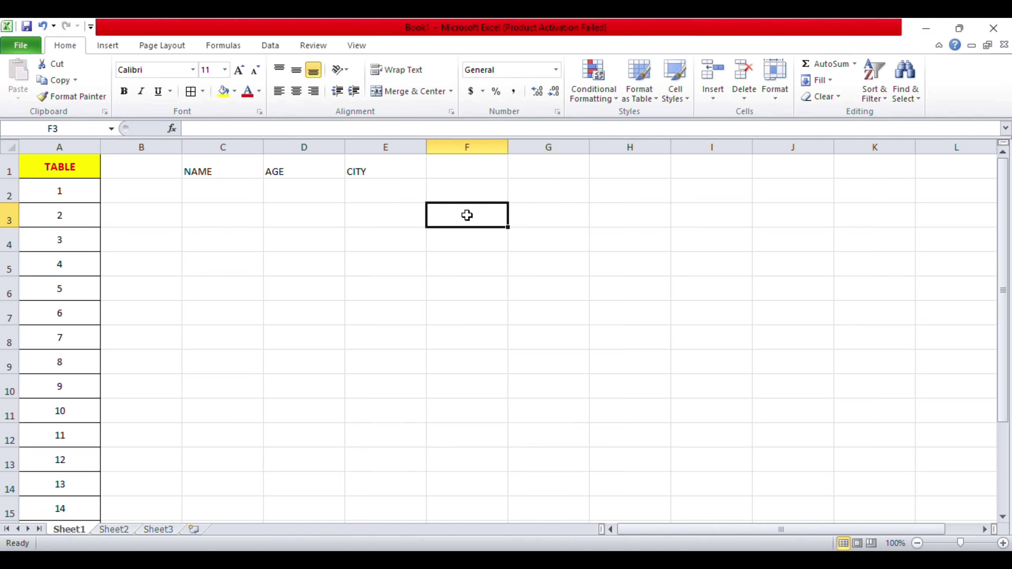
pyautogui.click(29, 47)
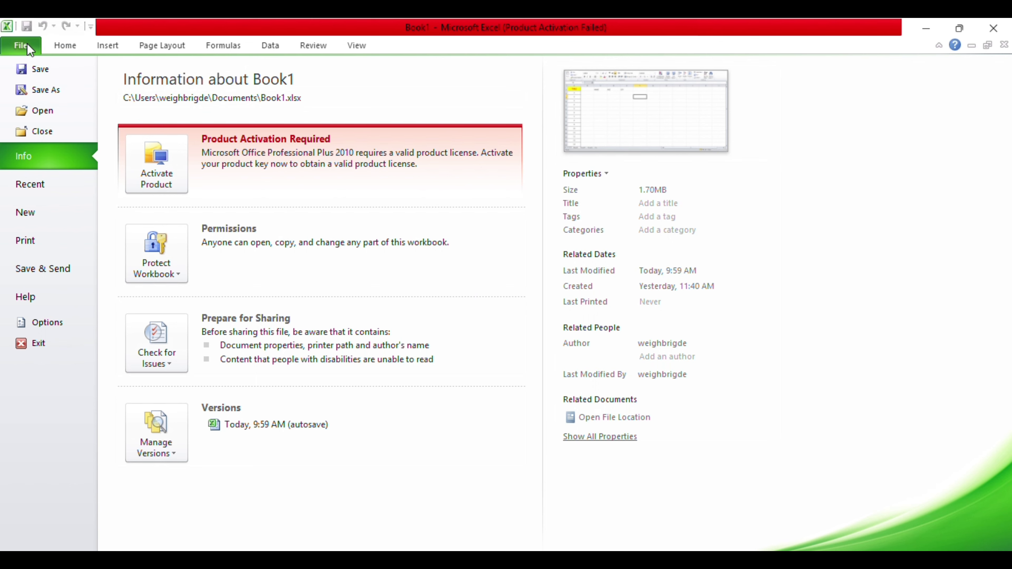
pyautogui.click(28, 47)
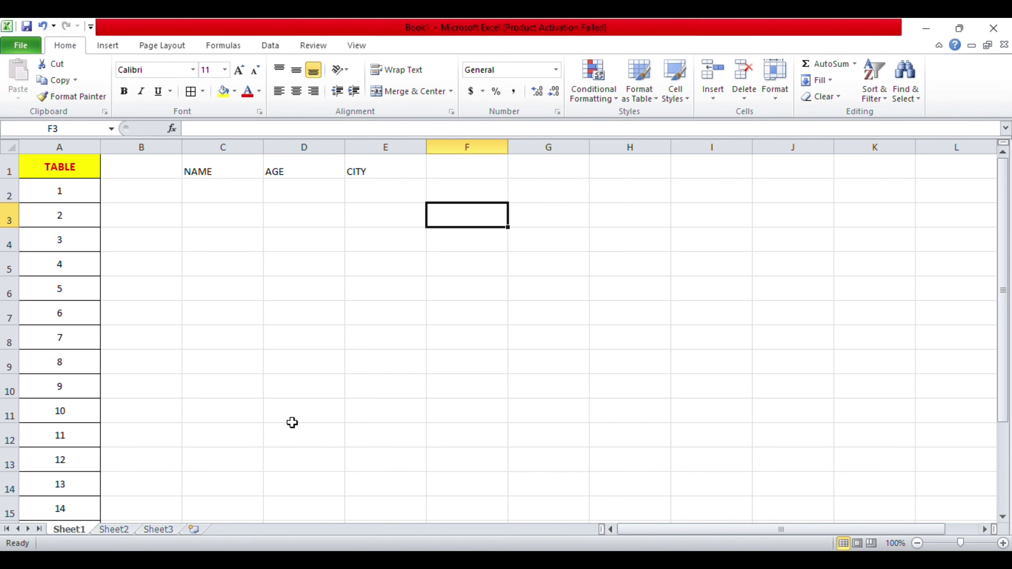
# Step: Clear the NAME, AGE and CITY headings from cells C1:F1
pyautogui.moveTo(203, 172); pyautogui.dragTo(460, 168)
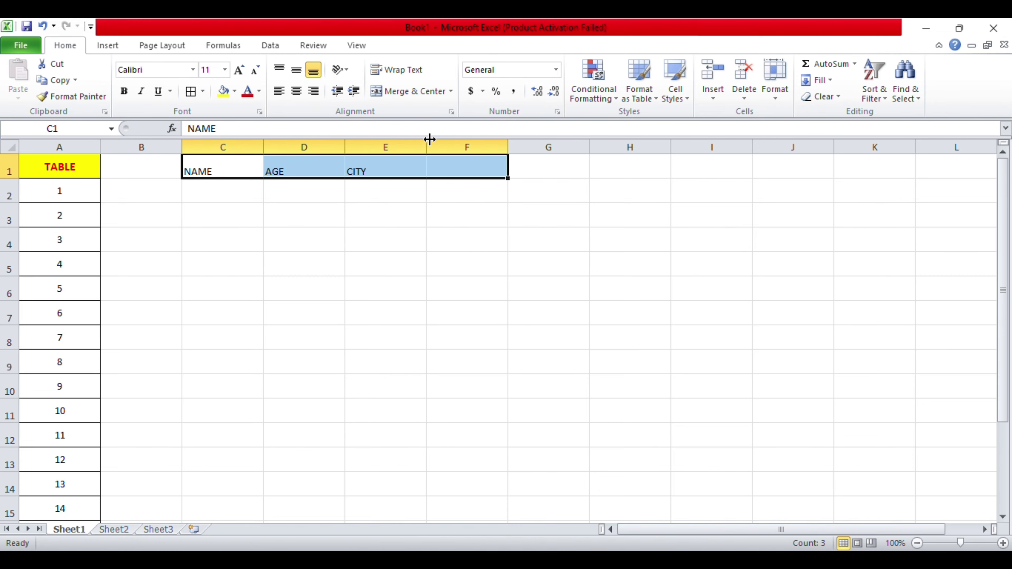
pyautogui.press('Delete')
pyautogui.click(449, 242)
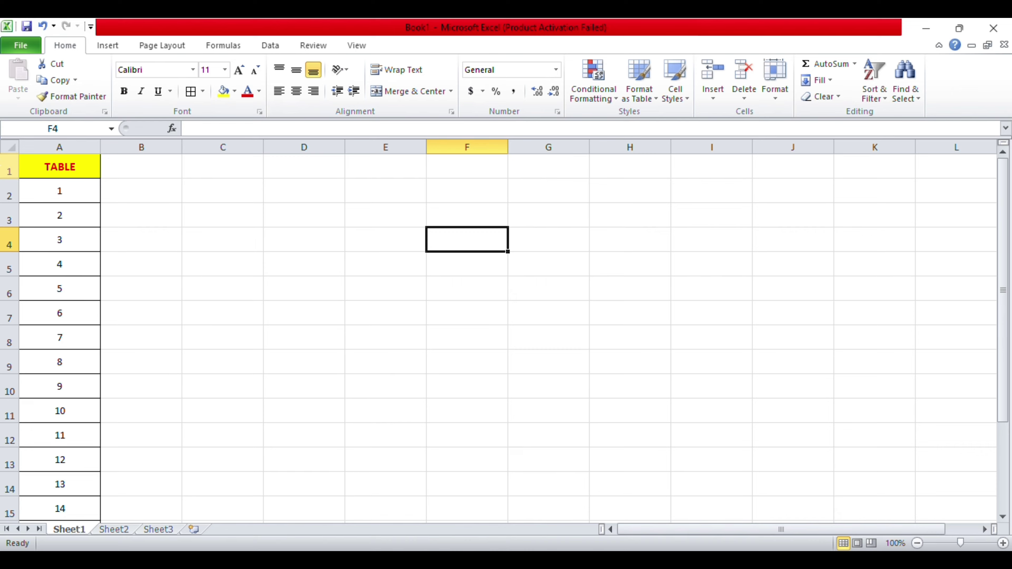
pyautogui.click(9, 168)
pyautogui.click(141, 147)
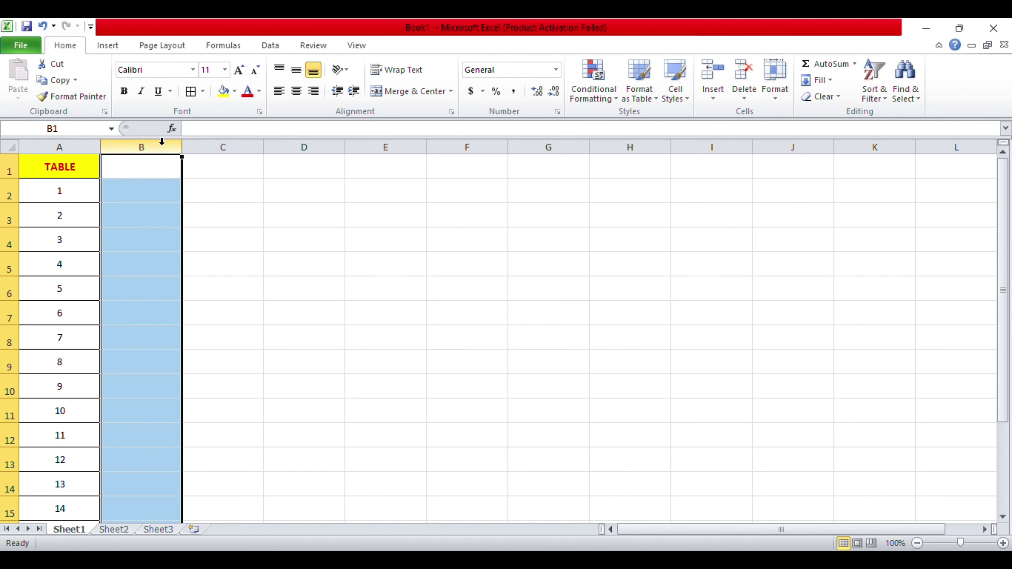
pyautogui.click(222, 172)
pyautogui.click(80, 189)
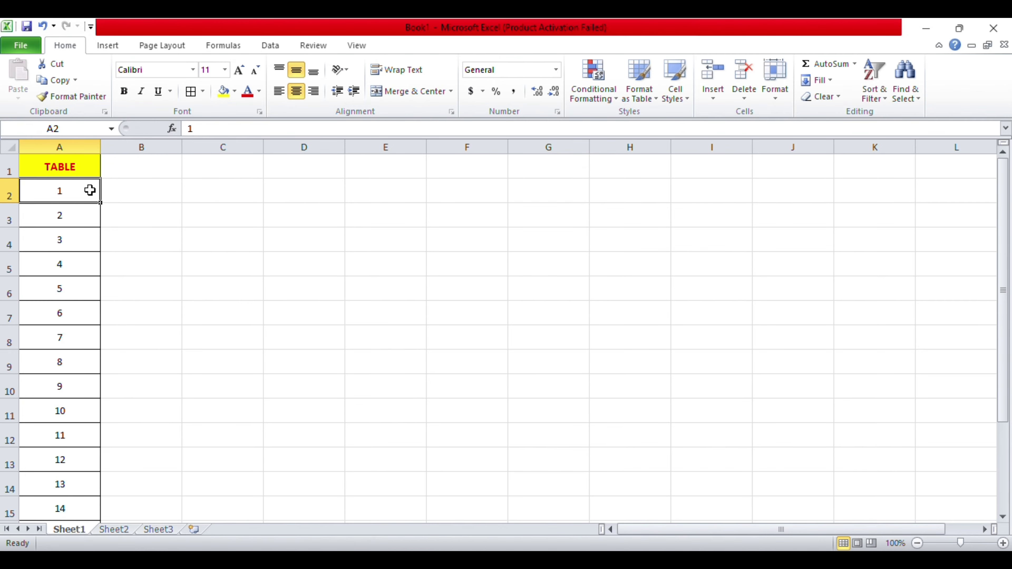
pyautogui.click(267, 193)
pyautogui.click(80, 217)
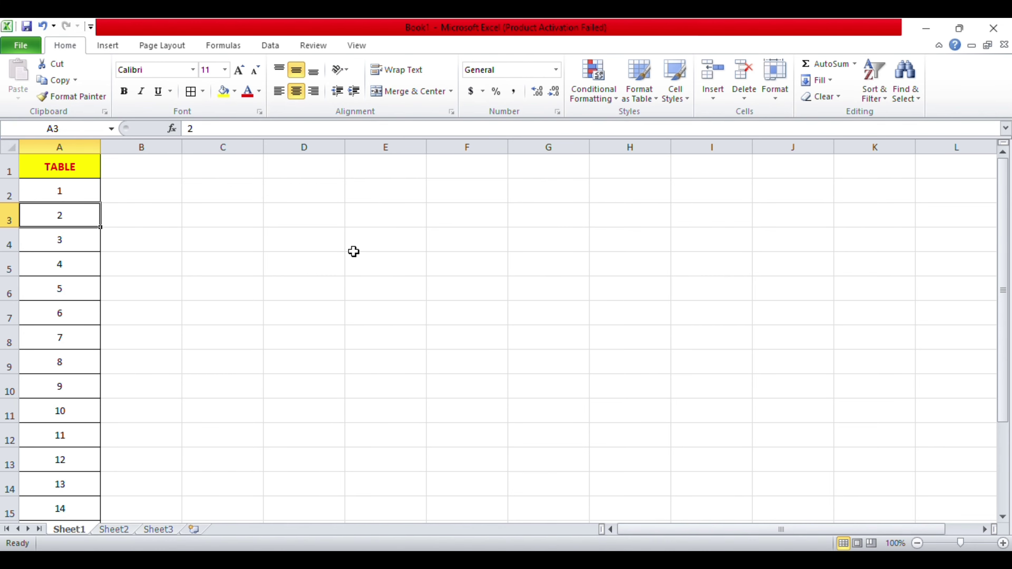
pyautogui.click(231, 201)
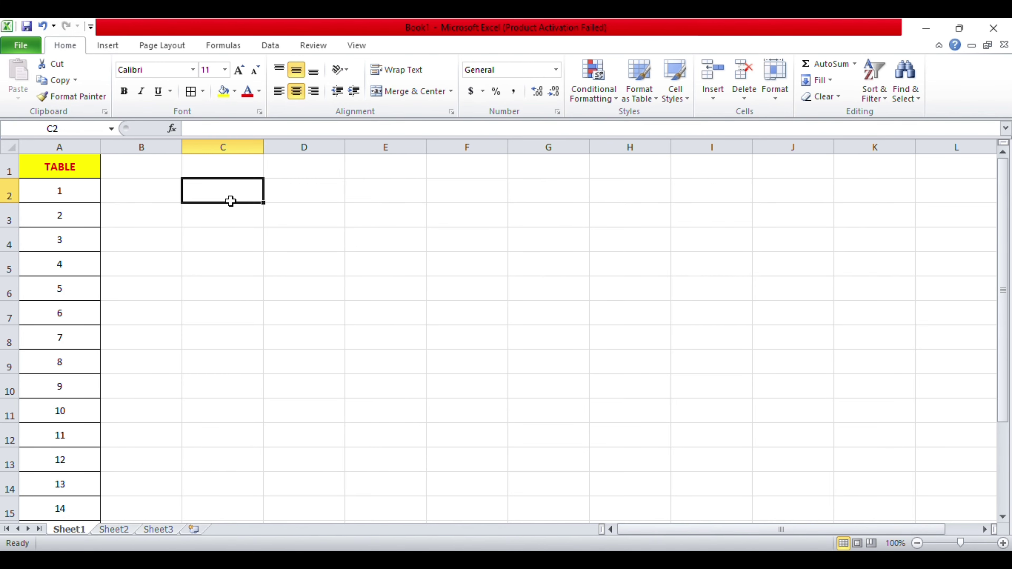
pyautogui.moveTo(230, 201); pyautogui.dragTo(674, 368)
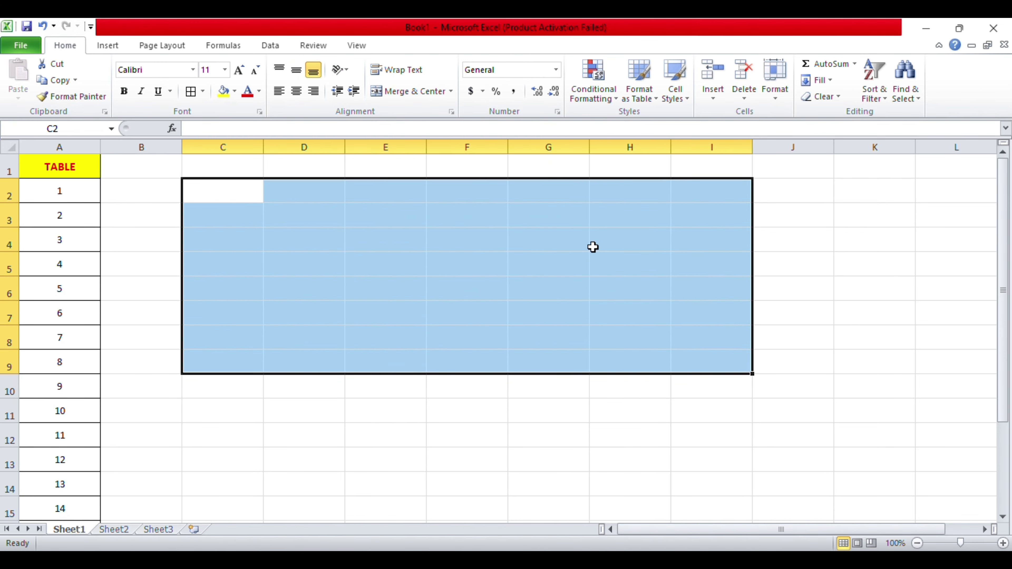
pyautogui.click(255, 426)
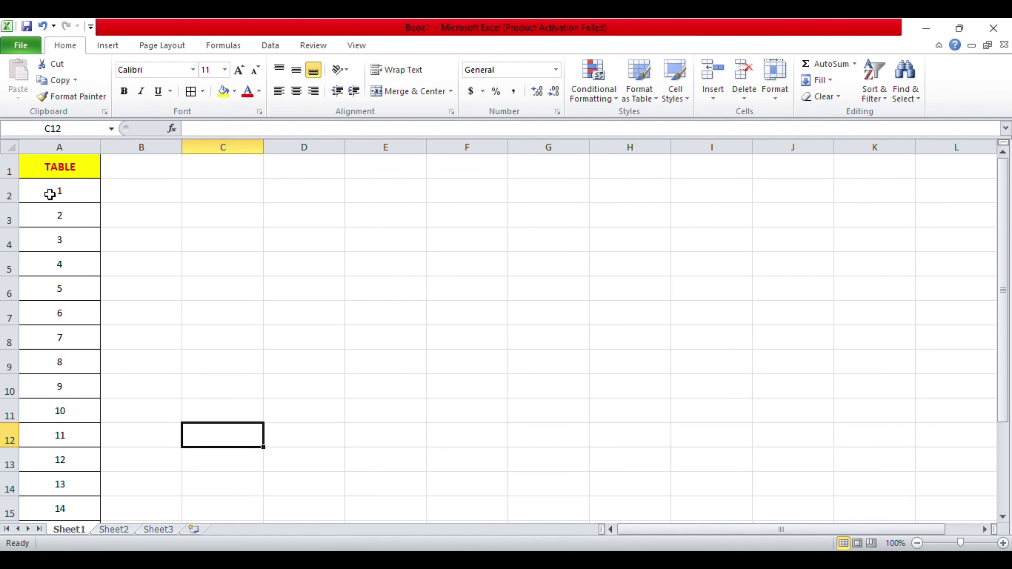
# Step: Switch to Sheet3 to view the course banner image
pyautogui.click(160, 530)
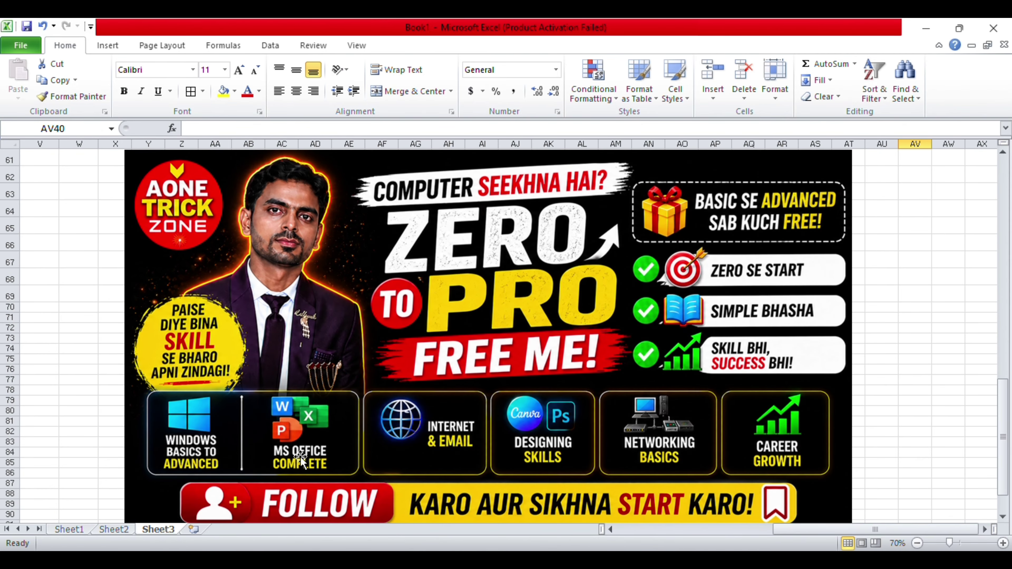